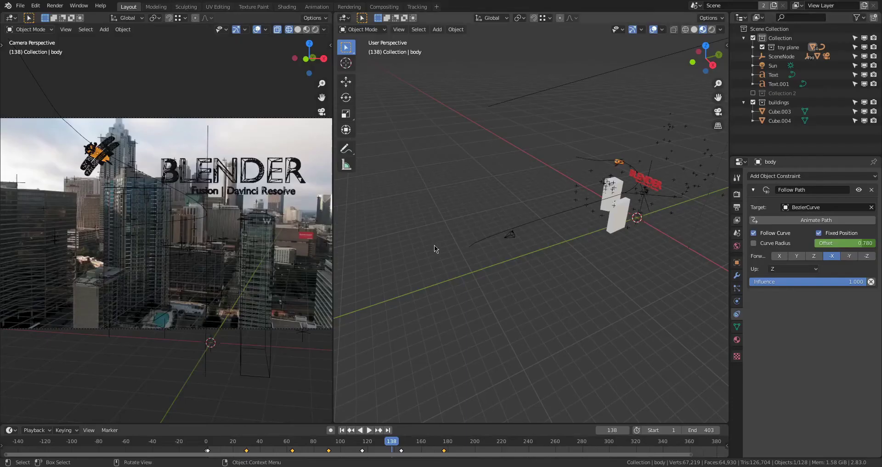
Step: Play back the animated toy plane shot over the city footage and switch to PFTrack
{"action": "key", "text": "space"}
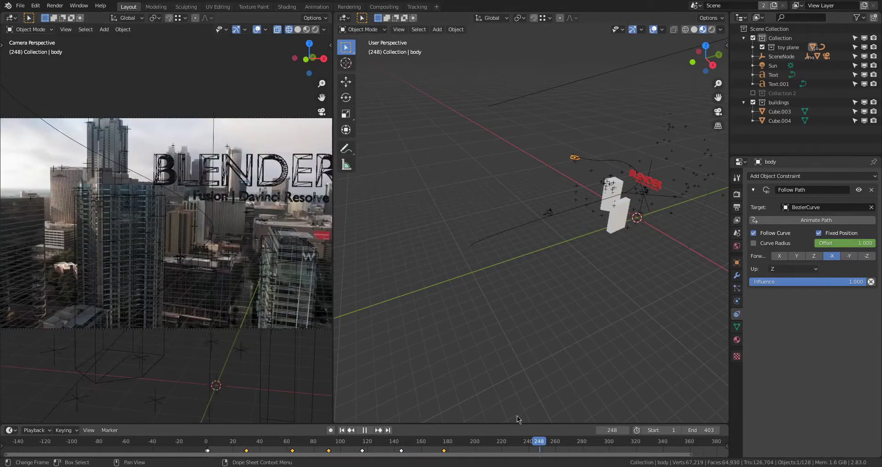
{"action": "key", "text": "Escape"}
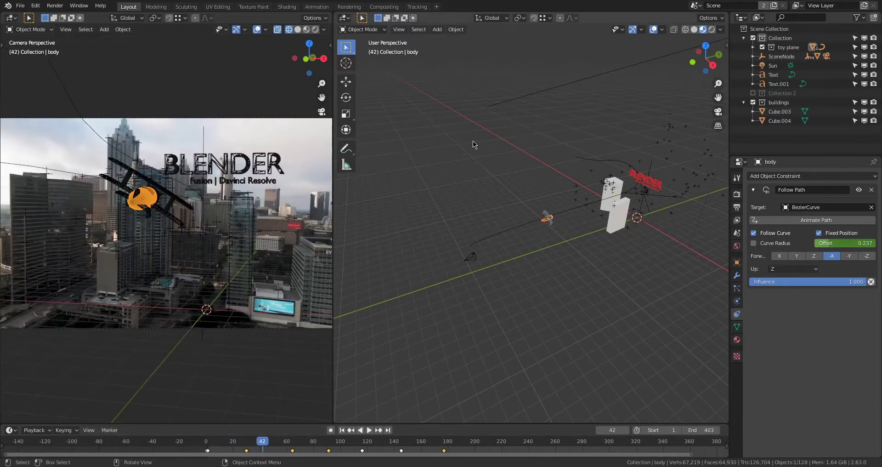
{"action": "mouse_move", "coordinate": [519, 0]}
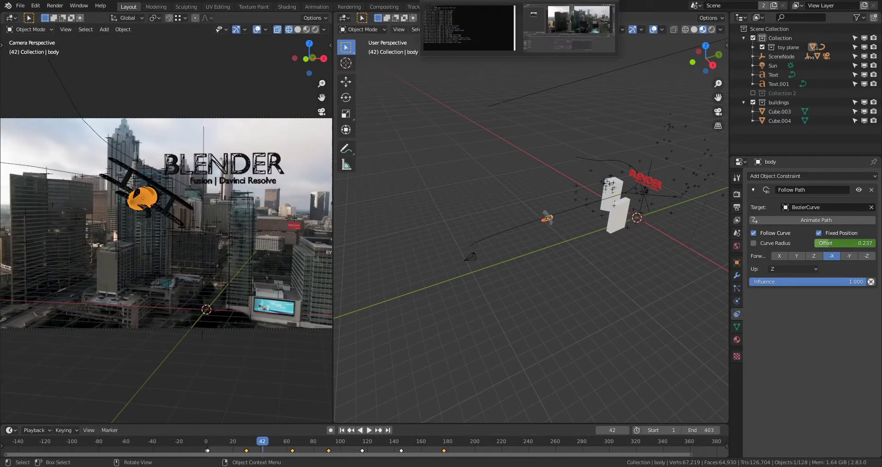
{"action": "left_click", "coordinate": [568, 28]}
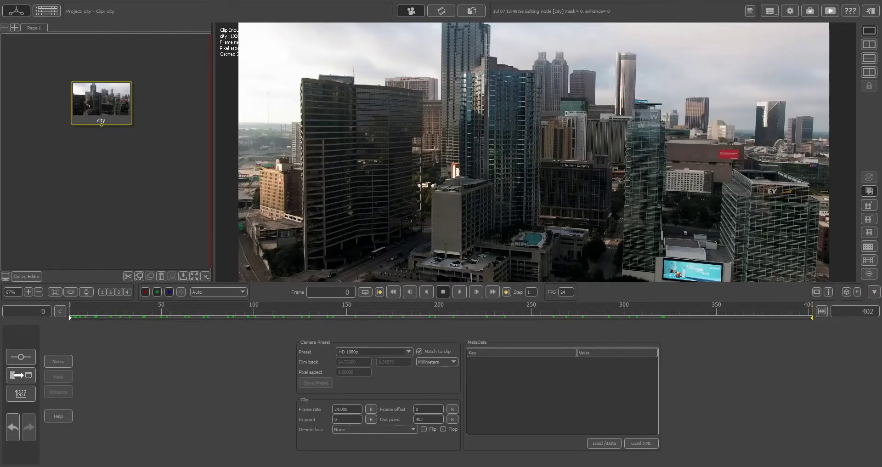
Step: Scrub the city clip forward to about frame 93 and return to frame 0
{"action": "left_click_drag", "start_coordinate": [89, 316], "coordinate": [234, 249]}
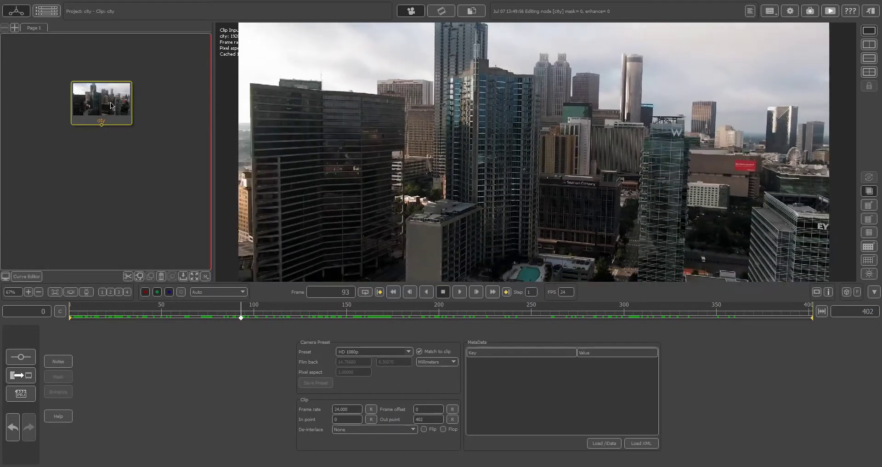
{"action": "mouse_move", "coordinate": [96, 102]}
{"action": "left_mouse_down"}
{"action": "mouse_move", "coordinate": [97, 82]}
{"action": "mouse_move", "coordinate": [109, 92]}
{"action": "mouse_move", "coordinate": [100, 96]}
{"action": "left_mouse_up"}
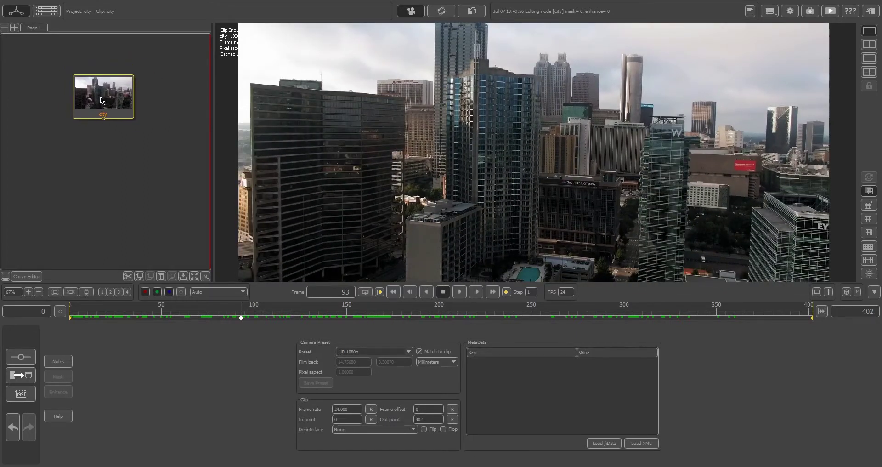
{"action": "left_click_drag", "start_coordinate": [125, 309], "coordinate": [69, 312]}
Step: Add an Auto Track node to the city clip
{"action": "right_click", "coordinate": [100, 91]}
{"action": "right_click", "coordinate": [102, 91]}
{"action": "mouse_move", "coordinate": [138, 94]}
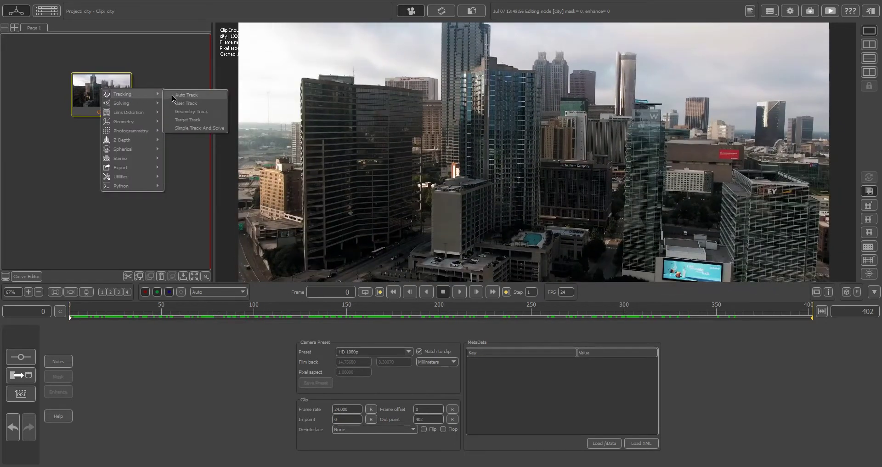
{"action": "left_click", "coordinate": [192, 95]}
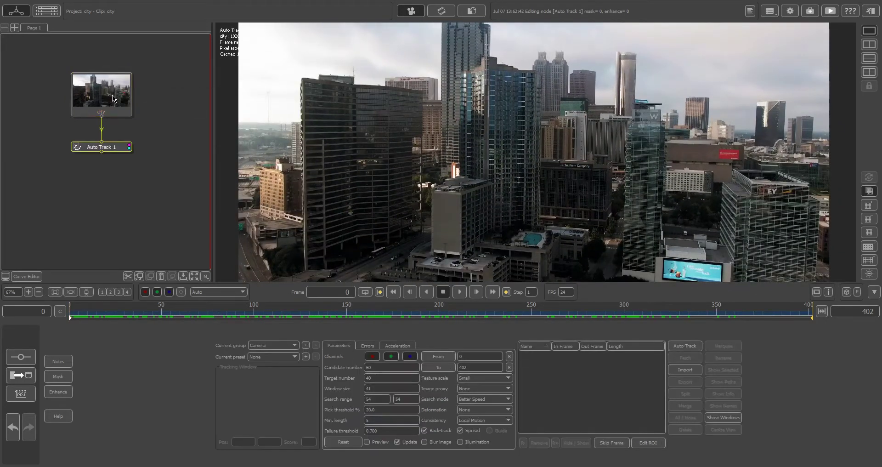
Step: Set the search mode to Optical Flow, deformation to Rotate,Scale,Skew and consistency to Free Camera, and start the automatic tracking
{"action": "left_click", "coordinate": [482, 399]}
{"action": "left_click", "coordinate": [481, 417]}
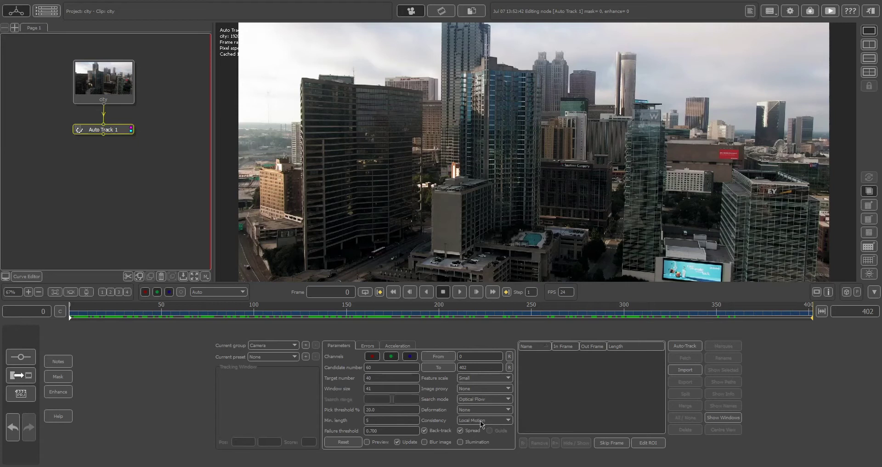
{"action": "left_click", "coordinate": [479, 411]}
{"action": "left_click", "coordinate": [475, 416]}
{"action": "left_click", "coordinate": [475, 424]}
{"action": "left_click", "coordinate": [475, 410]}
{"action": "left_click", "coordinate": [475, 429]}
{"action": "left_click", "coordinate": [488, 421]}
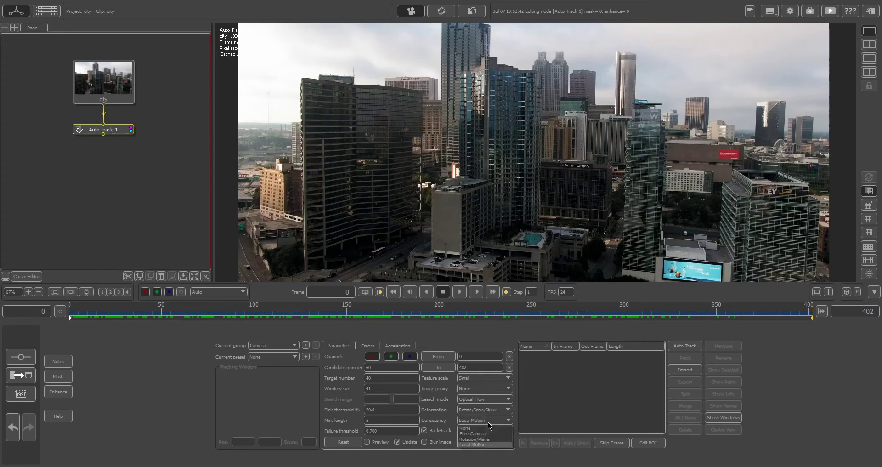
{"action": "left_click", "coordinate": [489, 436]}
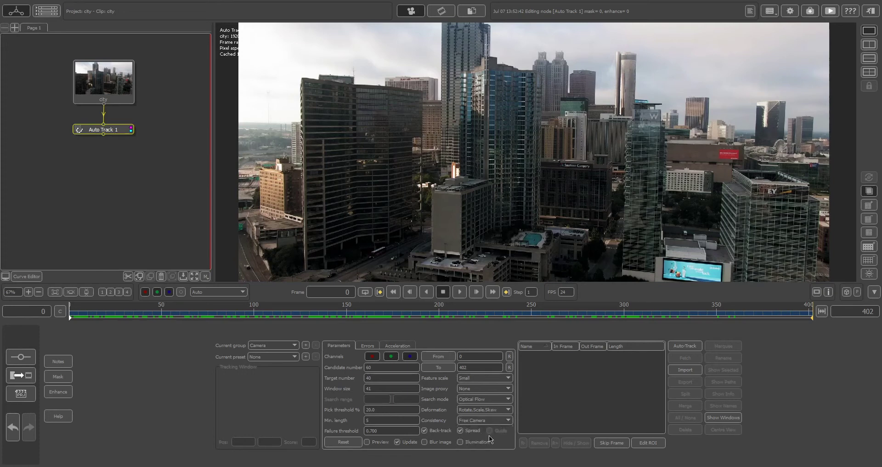
{"action": "left_click", "coordinate": [689, 346]}
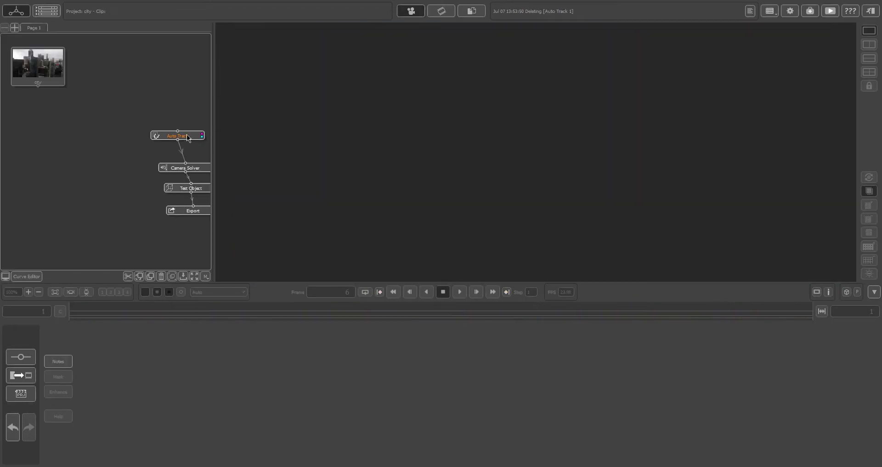
Step: Connect the city clip to the existing Auto Track node and open it to review the trackers up to about frame 186
{"action": "right_click", "coordinate": [187, 134]}
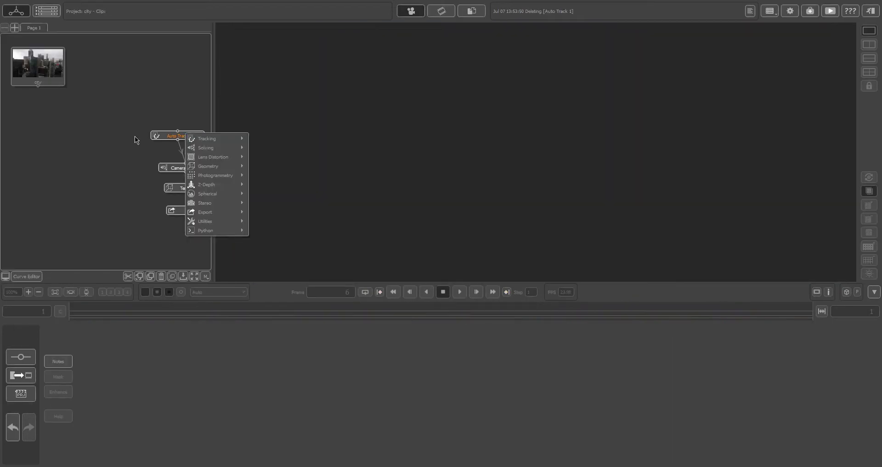
{"action": "left_click_drag", "start_coordinate": [174, 136], "coordinate": [42, 125]}
{"action": "scroll", "coordinate": [74, 120], "scroll_direction": "up", "scroll_amount": 3}
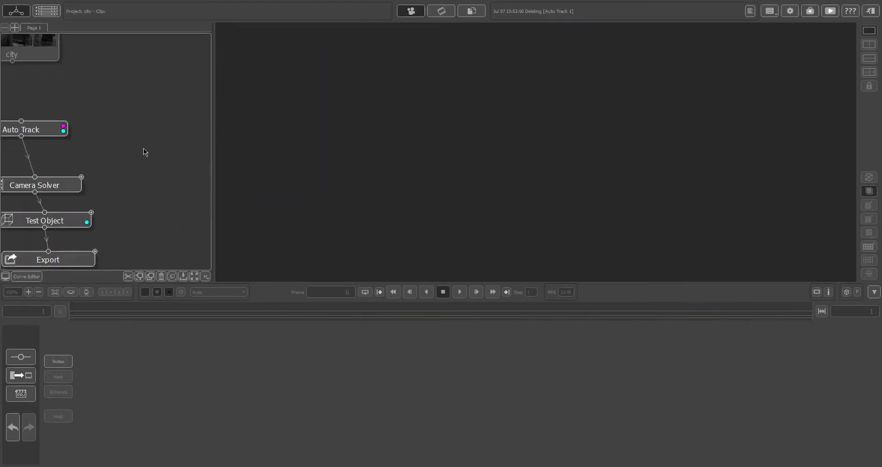
{"action": "scroll", "coordinate": [100, 133], "scroll_direction": "down", "scroll_amount": 3}
{"action": "middle_click_drag", "start_coordinate": [98, 136], "coordinate": [153, 142]}
{"action": "left_click_drag", "start_coordinate": [101, 94], "coordinate": [106, 131]}
{"action": "double_click", "coordinate": [107, 135]}
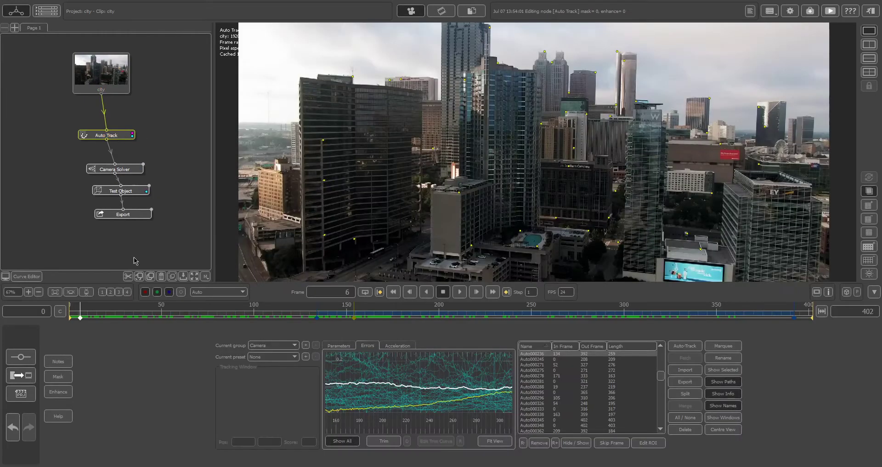
{"action": "left_click_drag", "start_coordinate": [79, 318], "coordinate": [418, 321]}
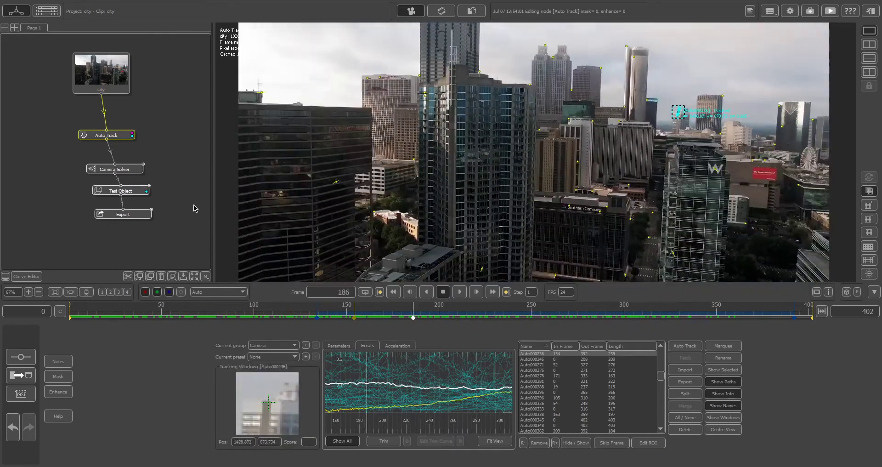
Step: Open the existing Camera Solver node and examine the solved camera across the clip's early frames
{"action": "right_click", "coordinate": [120, 141]}
{"action": "right_click", "coordinate": [115, 134]}
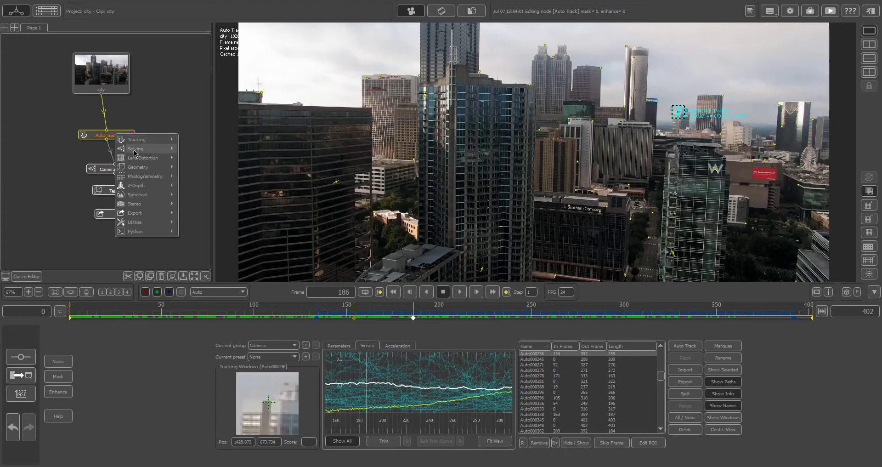
{"action": "mouse_move", "coordinate": [164, 154]}
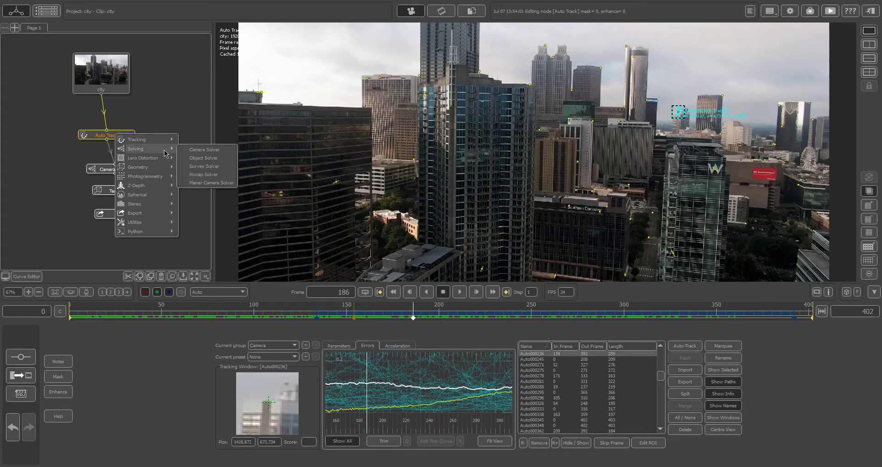
{"action": "left_click", "coordinate": [205, 130]}
{"action": "double_click", "coordinate": [118, 169]}
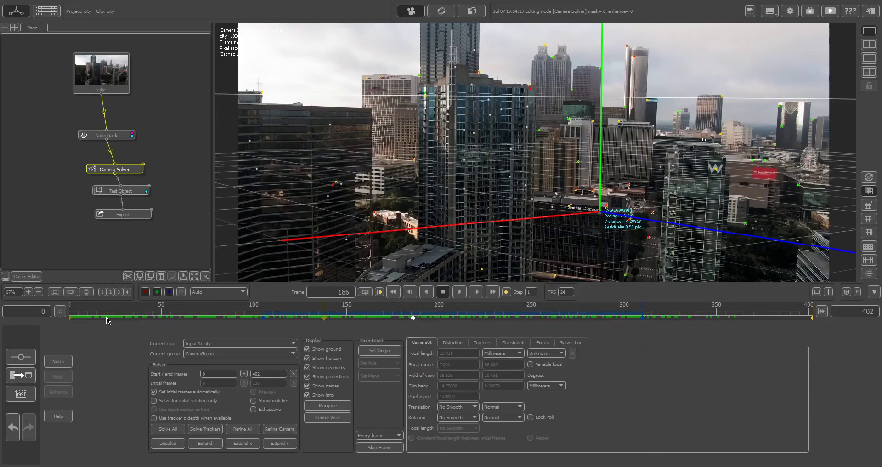
{"action": "left_click_drag", "start_coordinate": [76, 315], "coordinate": [132, 327]}
Step: Open the existing Test Object node and check how the mushroom sticks to the footage over the early frames
{"action": "right_click", "coordinate": [118, 173]}
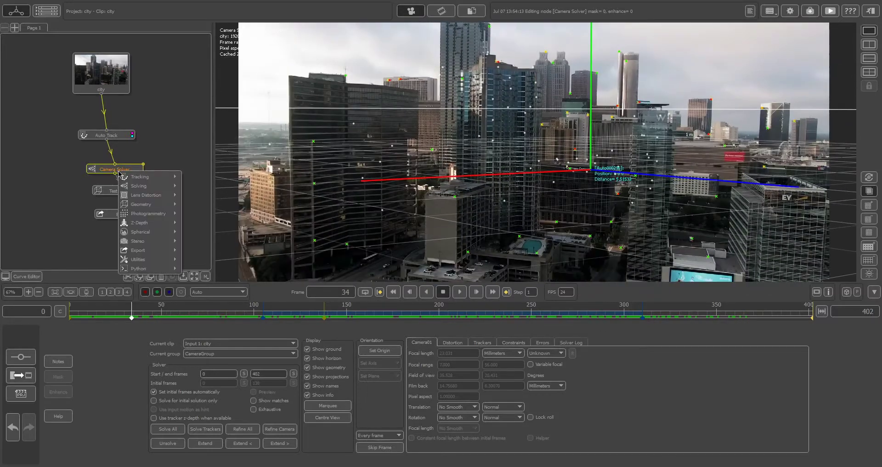
{"action": "mouse_move", "coordinate": [153, 205]}
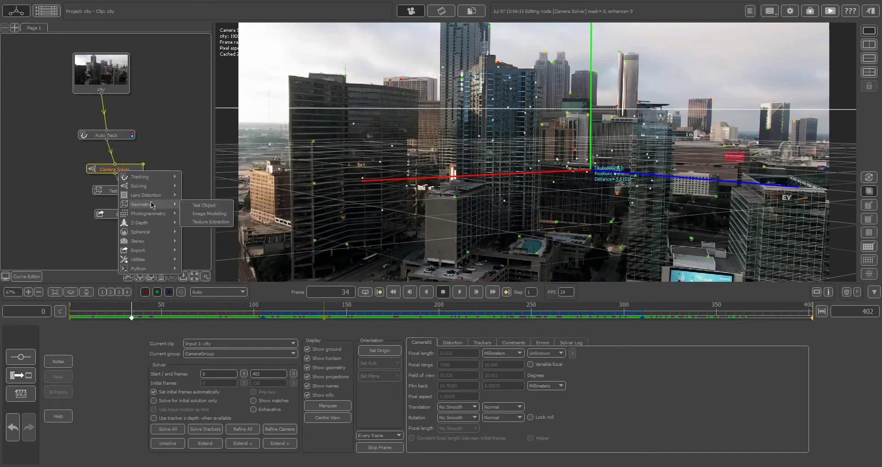
{"action": "left_click", "coordinate": [205, 206]}
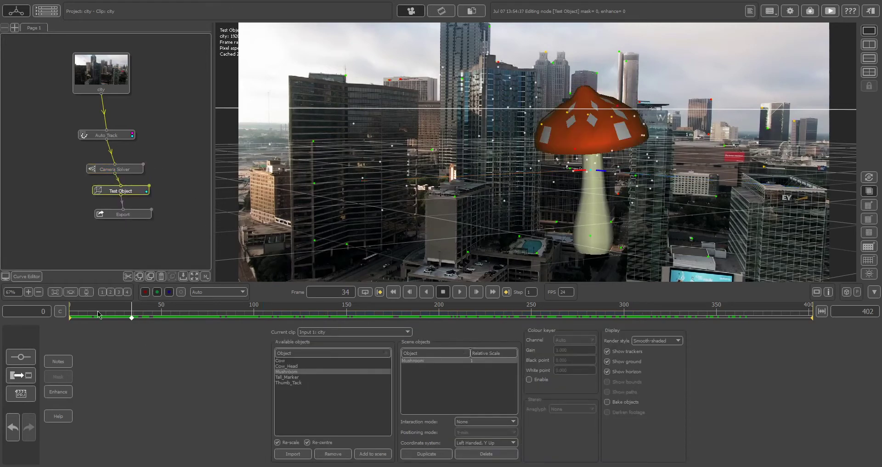
{"action": "left_click_drag", "start_coordinate": [79, 316], "coordinate": [99, 331]}
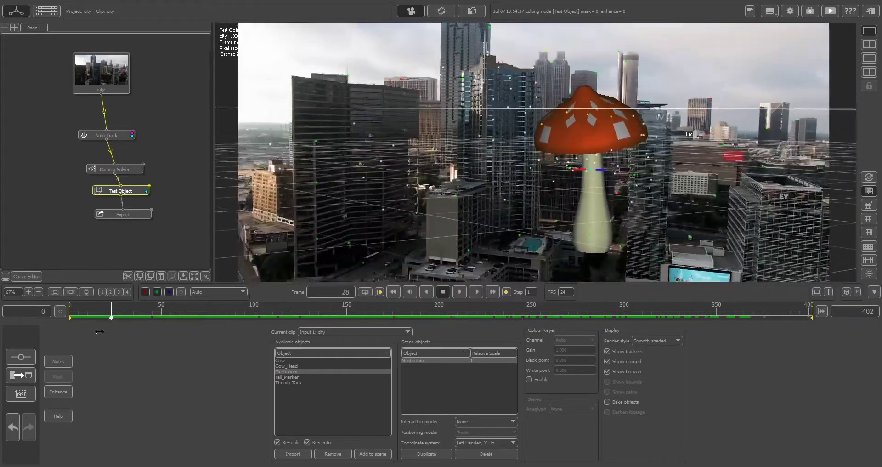
{"action": "right_click", "coordinate": [134, 192]}
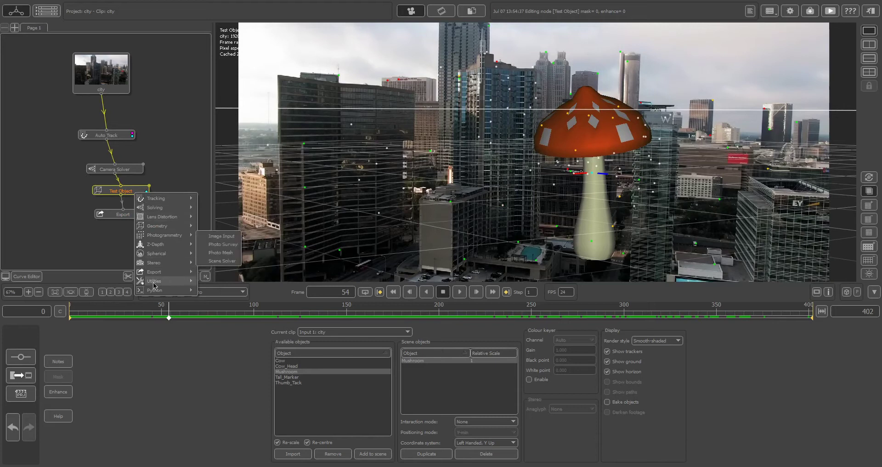
{"action": "left_click", "coordinate": [66, 235]}
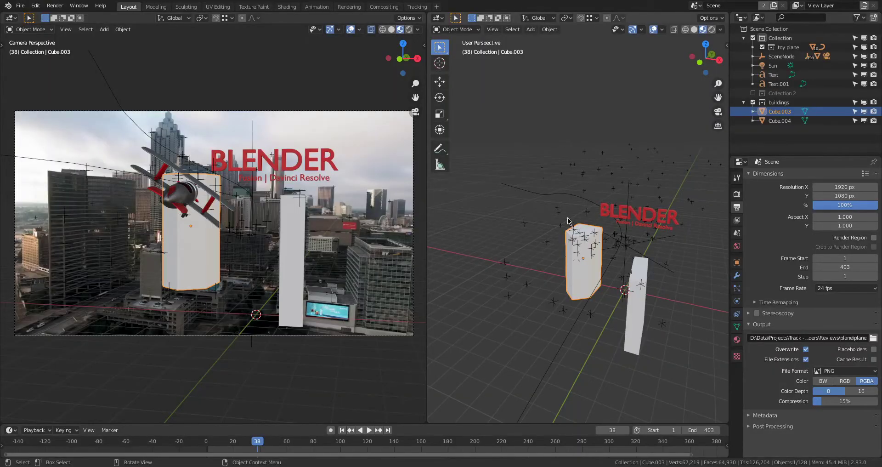
Step: Move the timeline to frame 187 and select a tracking marker above the tall building to locate it in the 3D scene
{"action": "scroll", "coordinate": [542, 340], "scroll_direction": "down", "scroll_amount": 5}
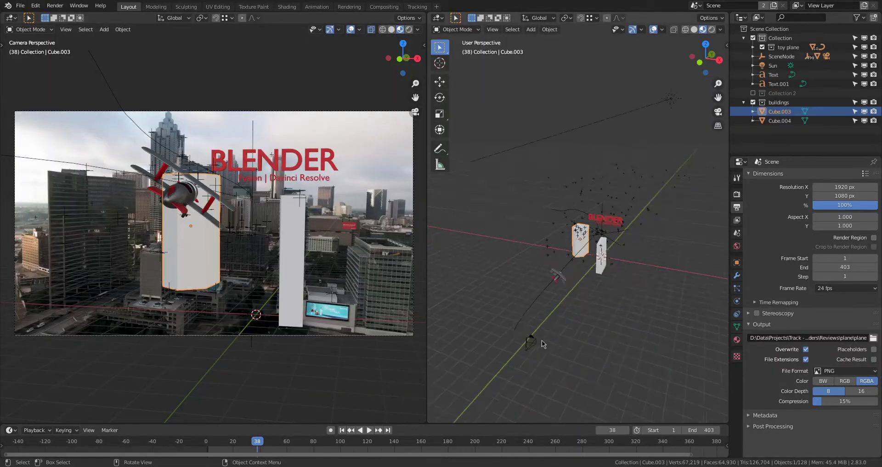
{"action": "scroll", "coordinate": [558, 335], "scroll_direction": "up", "scroll_amount": 4}
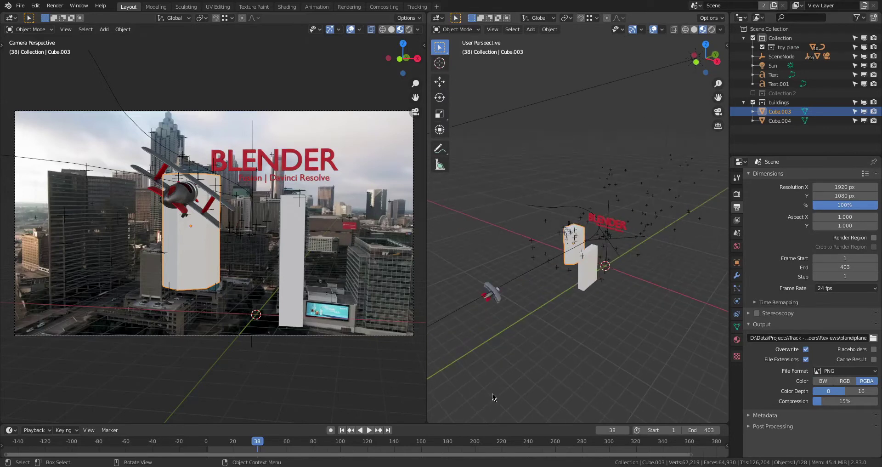
{"action": "left_click_drag", "start_coordinate": [232, 446], "coordinate": [457, 446]}
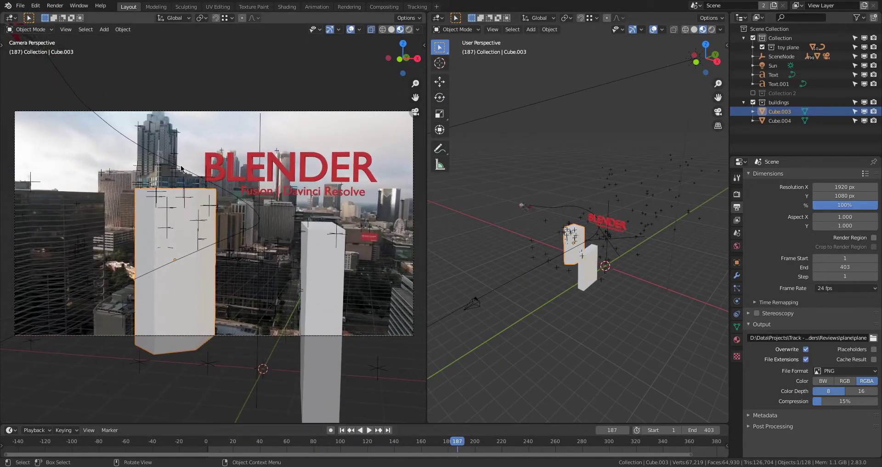
{"action": "left_click", "coordinate": [160, 166]}
{"action": "scroll", "coordinate": [539, 266], "scroll_direction": "up", "scroll_amount": 6}
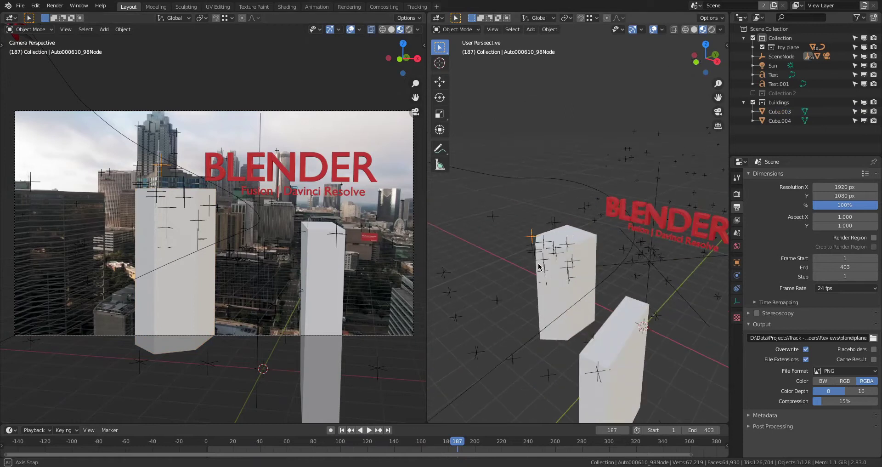
{"action": "middle_click_drag", "start_coordinate": [539, 266], "coordinate": [238, 179]}
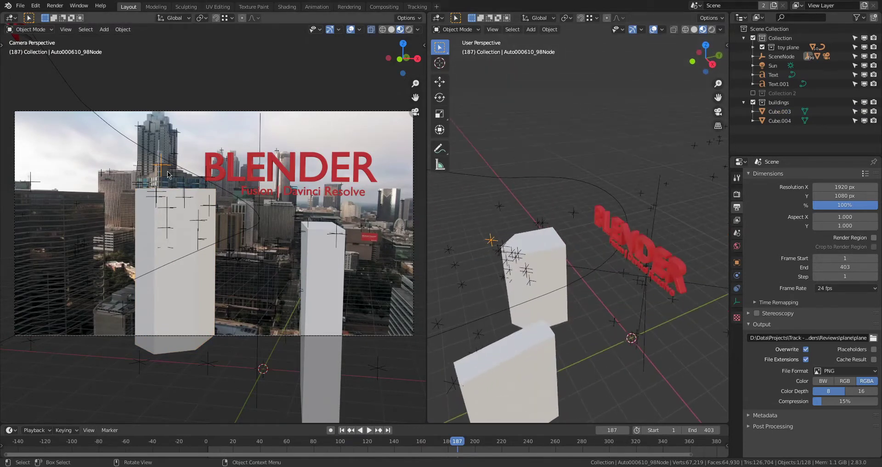
Step: Select the Cube.003 building block and display the camera view in wireframe over the footage
{"action": "left_click", "coordinate": [552, 257]}
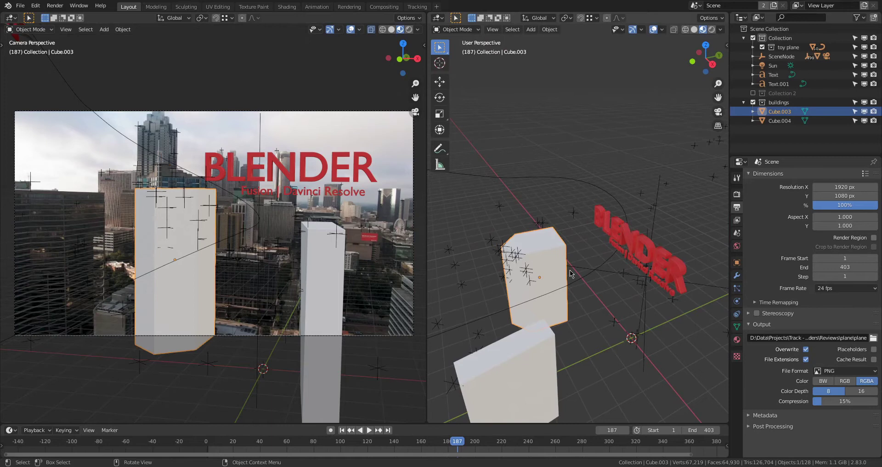
{"action": "middle_click_drag", "start_coordinate": [571, 273], "coordinate": [451, 184]}
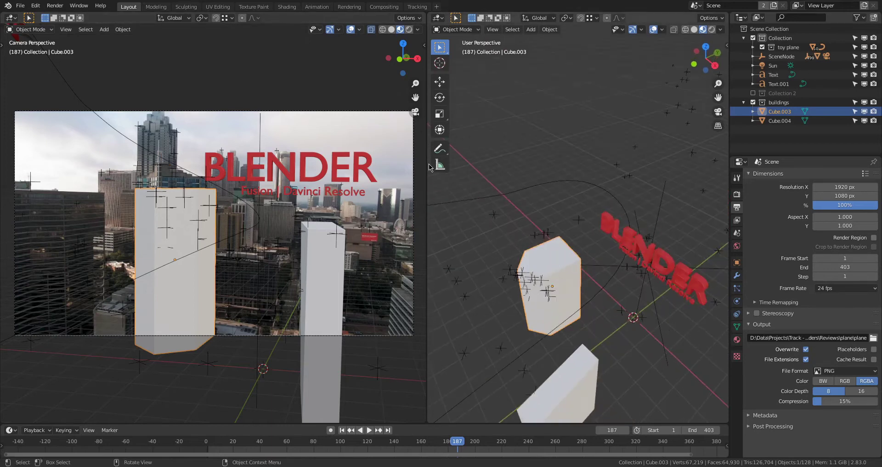
{"action": "left_click", "coordinate": [382, 30]}
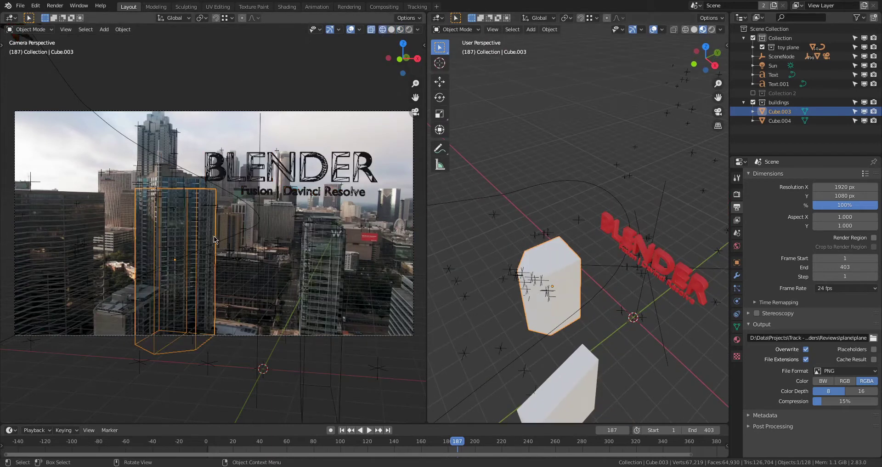
Step: Select the tracking marker near the top of the second building block and scrub the timeline to frame 305
{"action": "middle_click_drag", "start_coordinate": [593, 333], "coordinate": [611, 299]}
{"action": "left_click", "coordinate": [625, 295]}
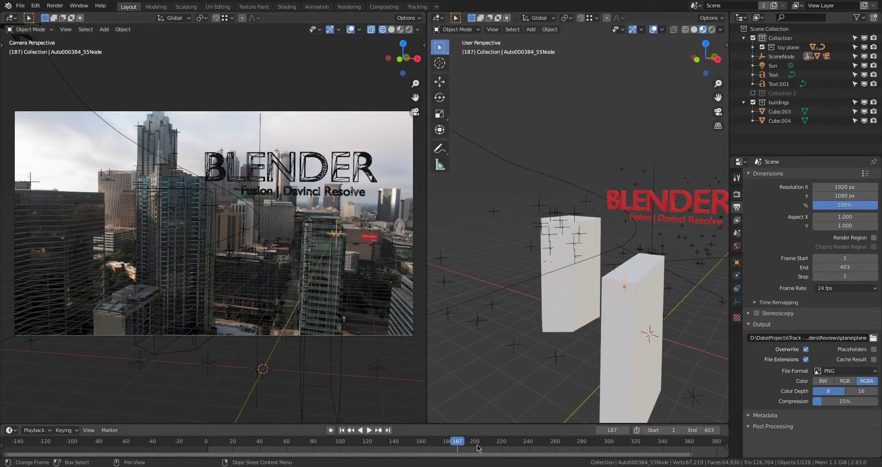
{"action": "middle_click_drag", "start_coordinate": [491, 442], "coordinate": [363, 443]}
{"action": "left_click_drag", "start_coordinate": [334, 444], "coordinate": [492, 447]}
{"action": "middle_click_drag", "start_coordinate": [579, 310], "coordinate": [626, 344]}
{"action": "middle_click_drag", "start_coordinate": [712, 287], "coordinate": [516, 257], "text": "shift"}
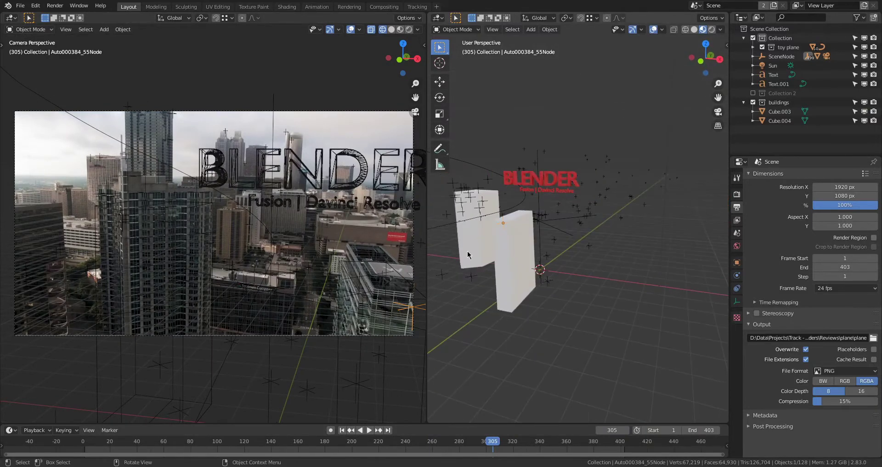
Step: Select the Sun light in the 3D scene and open the World settings that use the sunflowers_2k.hdr environment
{"action": "left_click", "coordinate": [361, 130]}
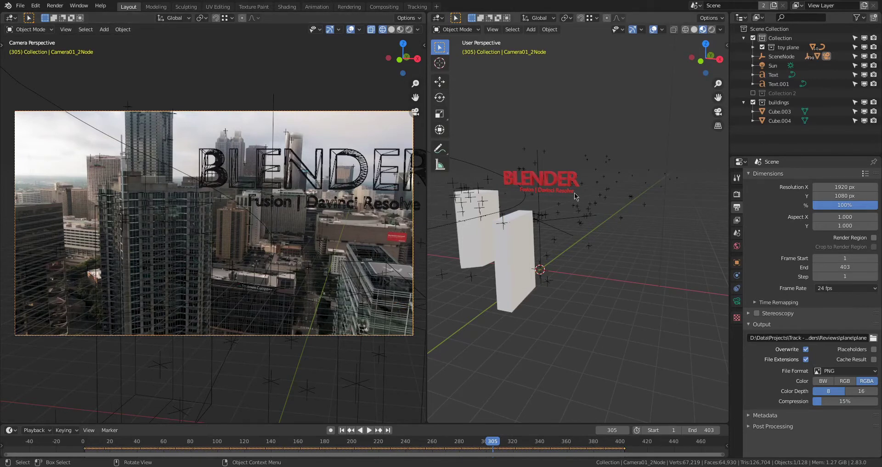
{"action": "scroll", "coordinate": [573, 178], "scroll_direction": "down", "scroll_amount": 5}
{"action": "left_click", "coordinate": [620, 77]}
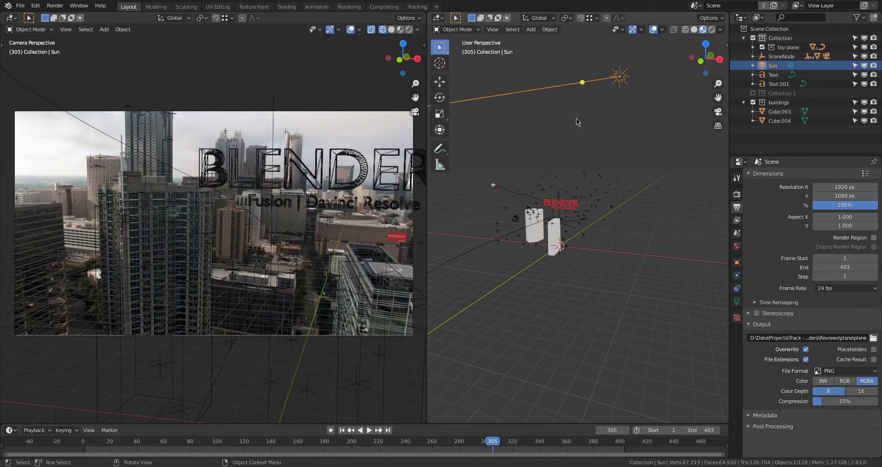
{"action": "left_click", "coordinate": [737, 246]}
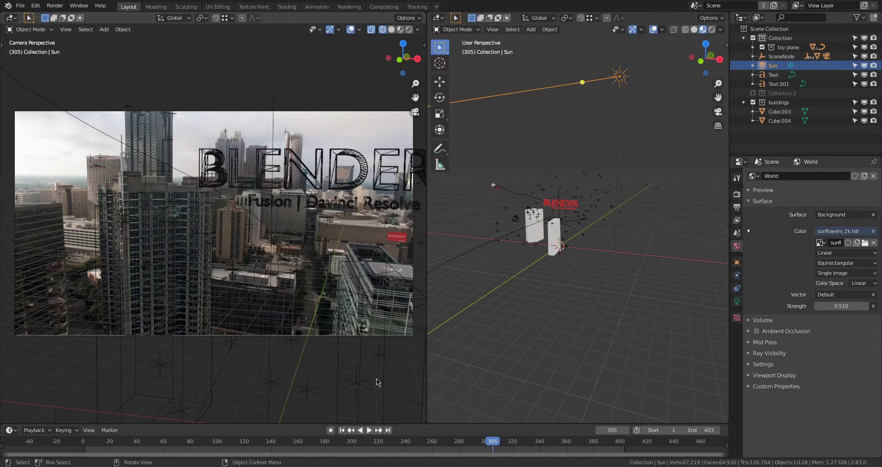
Step: Move the timeline to frame 72, show the camera view in rendered shading, and scrub to frame 92
{"action": "left_click", "coordinate": [179, 445]}
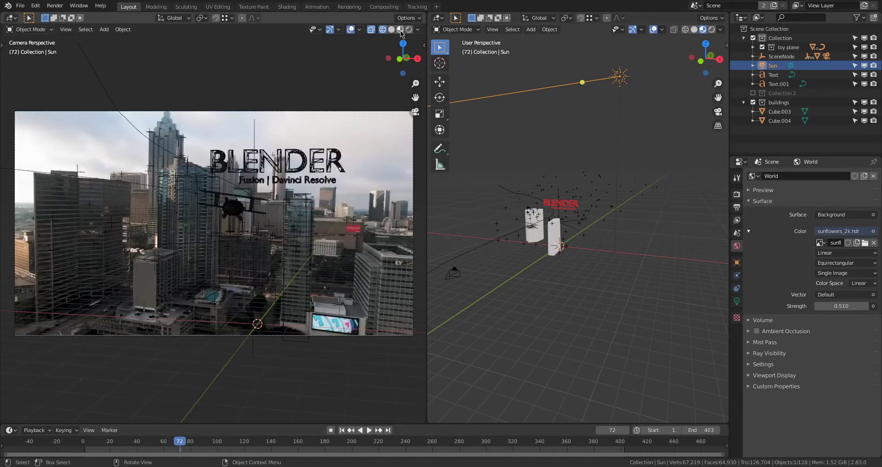
{"action": "left_click", "coordinate": [398, 29]}
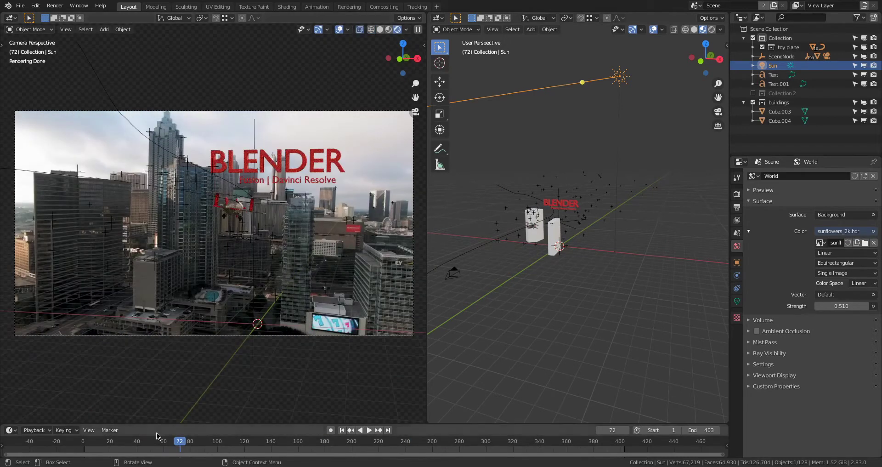
{"action": "key", "text": "space"}
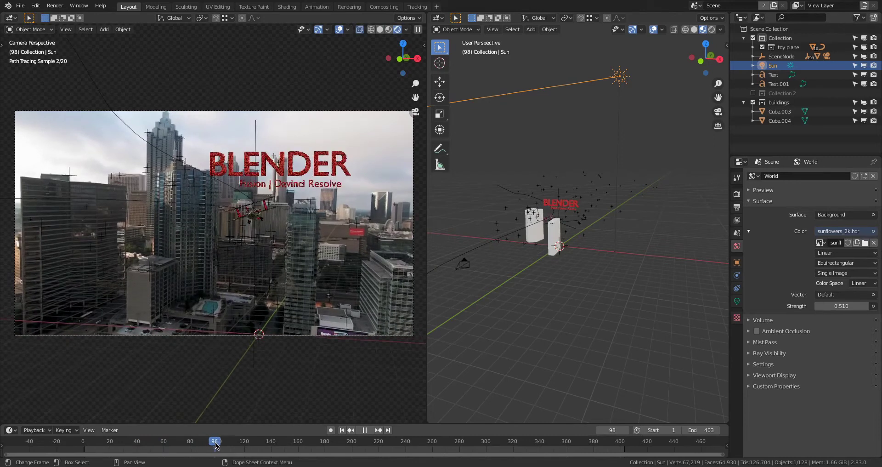
{"action": "key", "text": "space"}
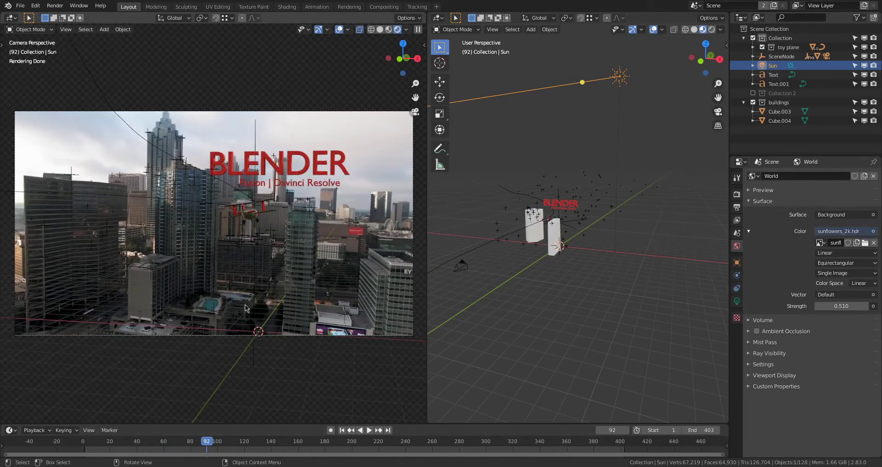
Step: Select the Cube.003 building block and check its Shadow Catcher visibility setting while scrubbing the timeline
{"action": "left_click", "coordinate": [195, 233]}
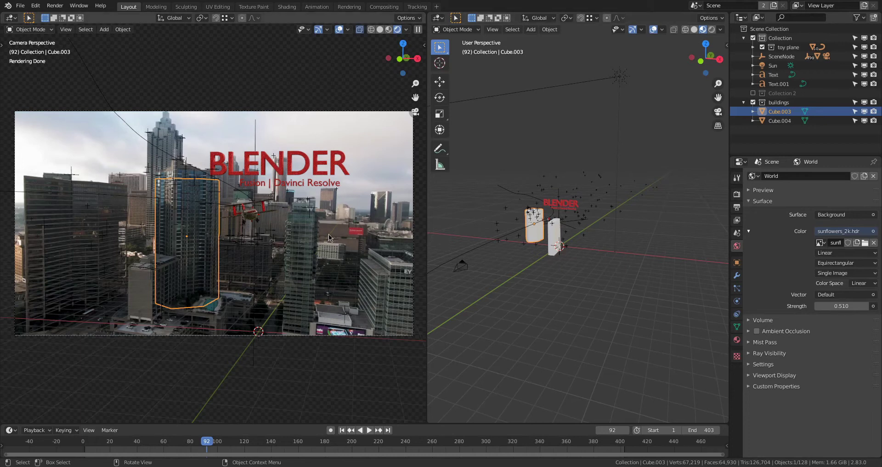
{"action": "left_click", "coordinate": [737, 264]}
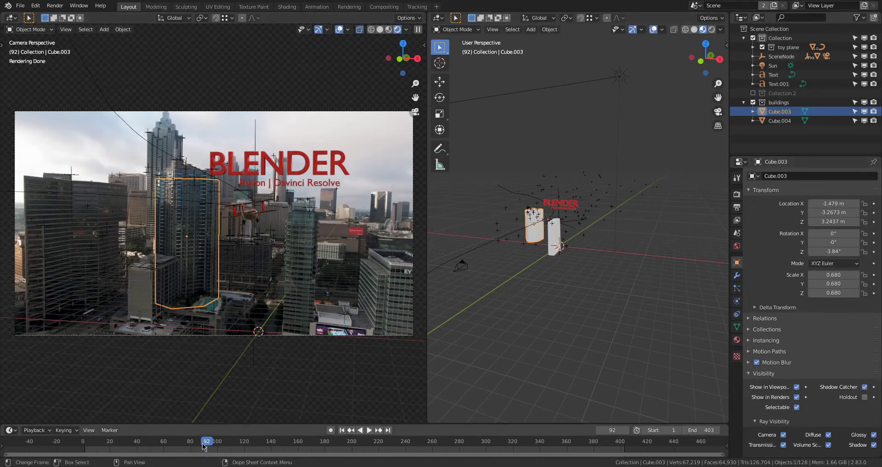
{"action": "key", "text": "shift+ctrl+space"}
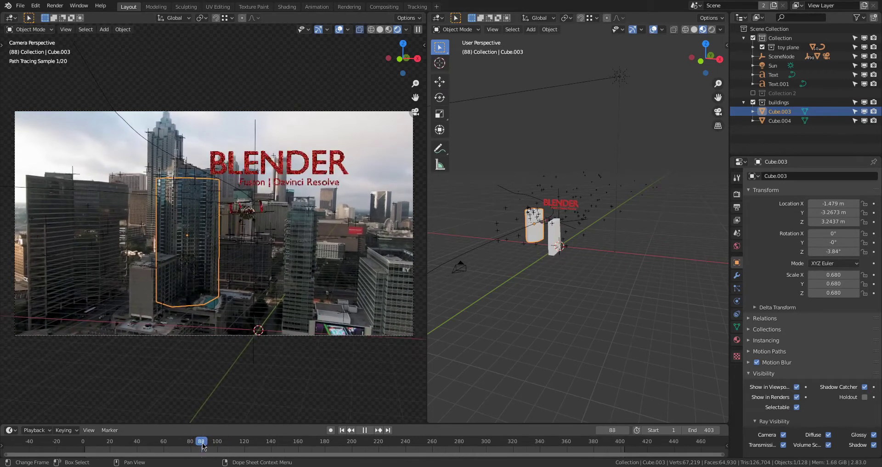
{"action": "key", "text": "space"}
Step: Select the toy plane's body at frame 0 and frame it in the 3D scene to view it up close
{"action": "left_click", "coordinate": [618, 77]}
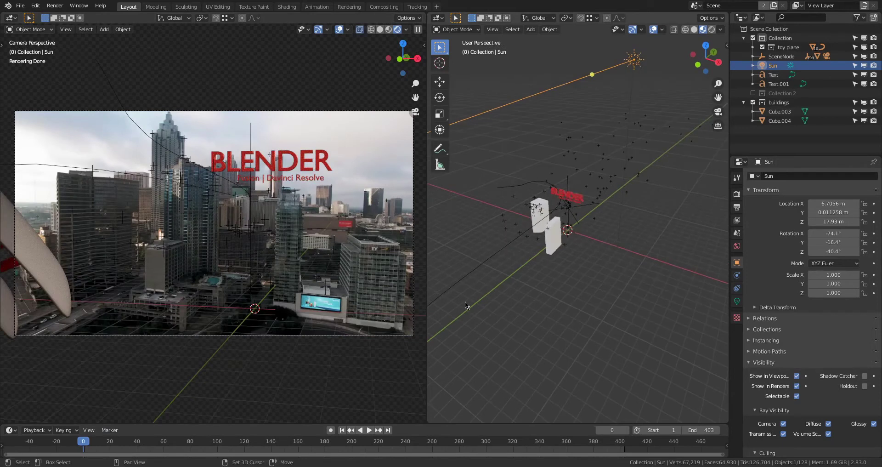
{"action": "middle_click_drag", "start_coordinate": [465, 301], "coordinate": [613, 225], "text": "shift"}
{"action": "left_click", "coordinate": [603, 224]}
{"action": "scroll", "coordinate": [614, 253], "scroll_direction": "up", "scroll_amount": 4}
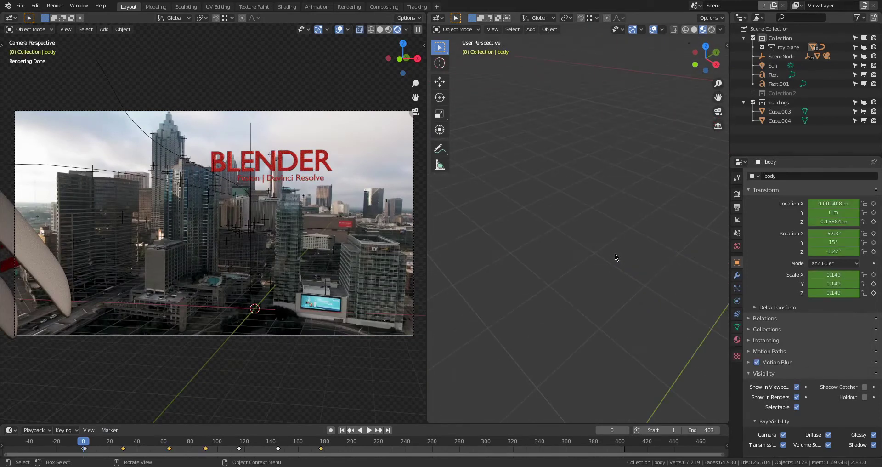
{"action": "key", "text": "grave"}
{"action": "left_click", "coordinate": [703, 272]}
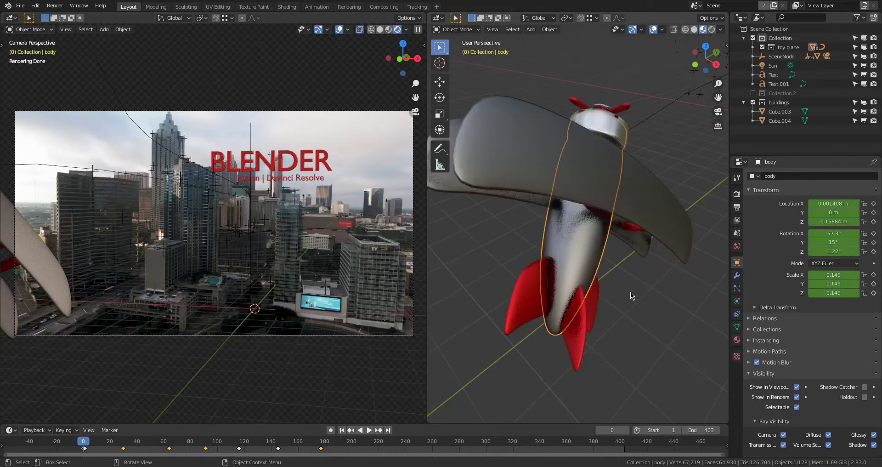
{"action": "middle_click_drag", "start_coordinate": [609, 280], "coordinate": [666, 276]}
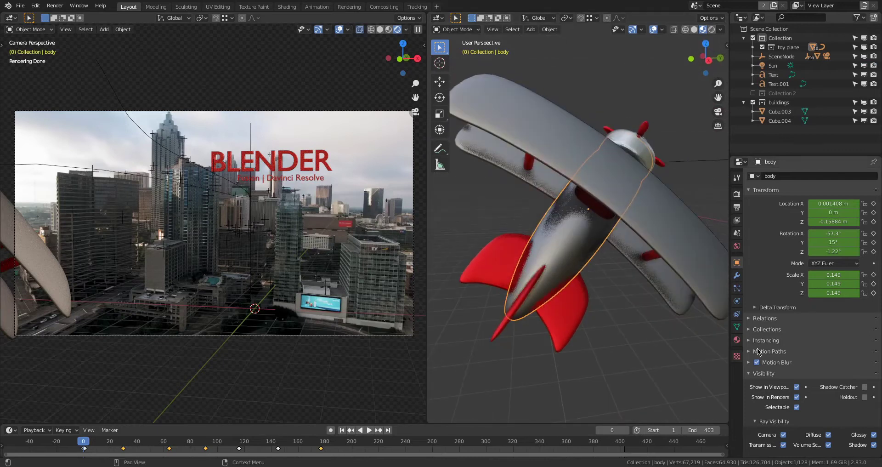
Step: Inspect the body's Follow Path constraint targeting BezierCurve and scrub to frame 158 to watch the plane travel along the curve
{"action": "left_click", "coordinate": [737, 314]}
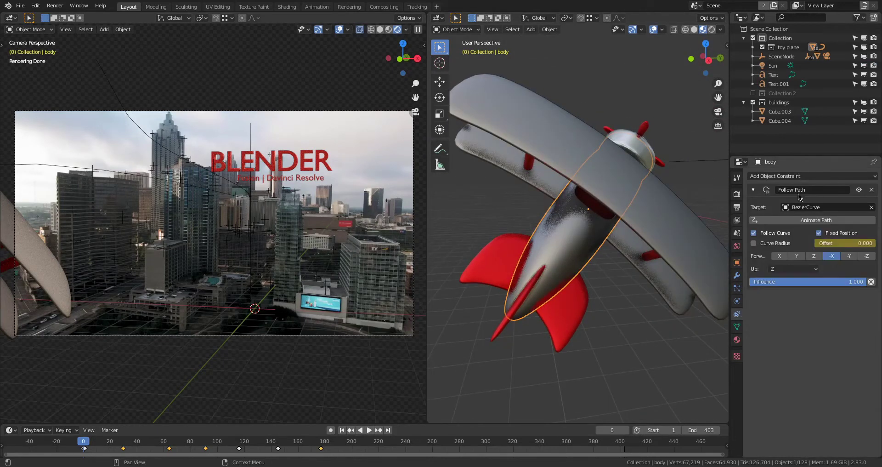
{"action": "left_click", "coordinate": [818, 207]}
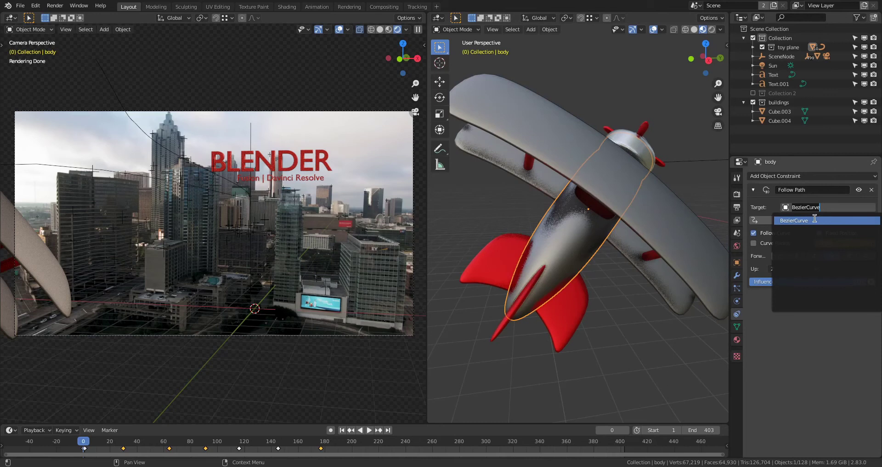
{"action": "scroll", "coordinate": [652, 257], "scroll_direction": "down", "scroll_amount": 6}
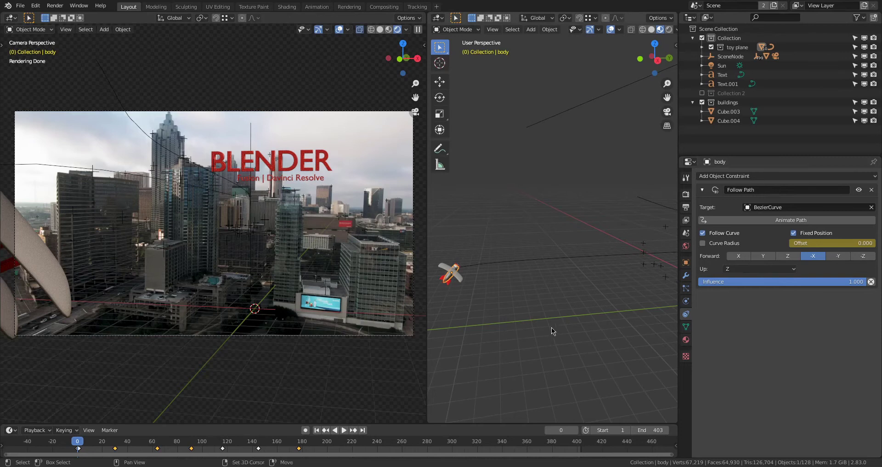
{"action": "middle_click_drag", "start_coordinate": [551, 327], "coordinate": [486, 343], "text": "shift"}
{"action": "scroll", "coordinate": [493, 340], "scroll_direction": "down", "scroll_amount": 4}
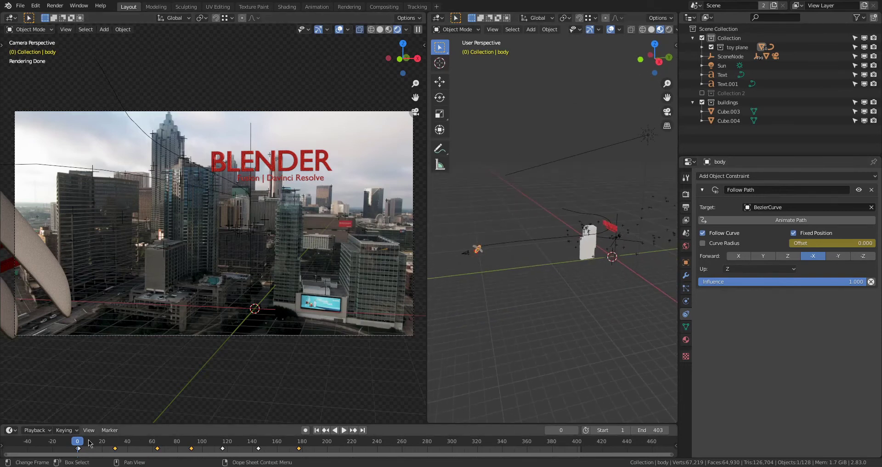
{"action": "key", "text": "space"}
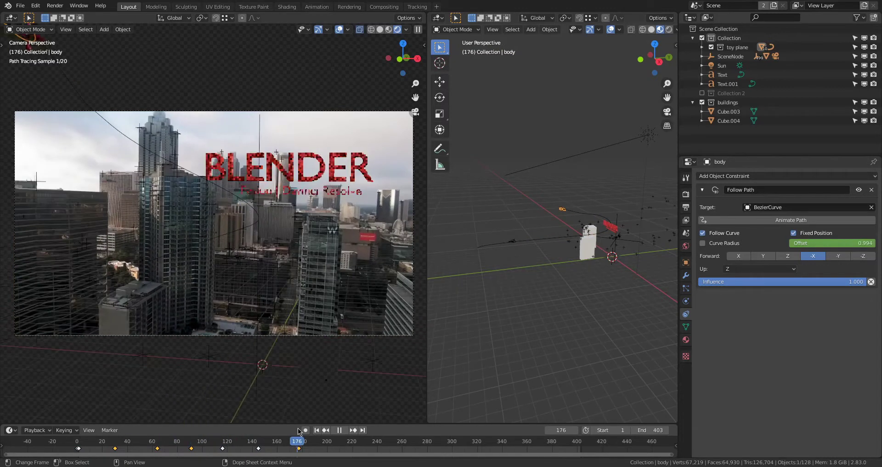
{"action": "left_click_drag", "start_coordinate": [298, 431], "coordinate": [274, 431]}
Step: Frame the plane in the 3D scene, select its propeller blades, and scrub the timeline to frame 44
{"action": "key", "text": "grave"}
{"action": "left_click", "coordinate": [635, 250]}
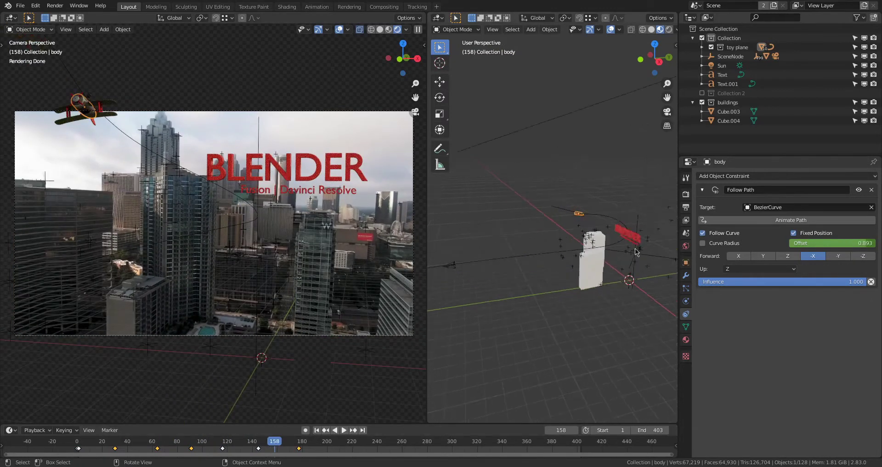
{"action": "left_click", "coordinate": [469, 225]}
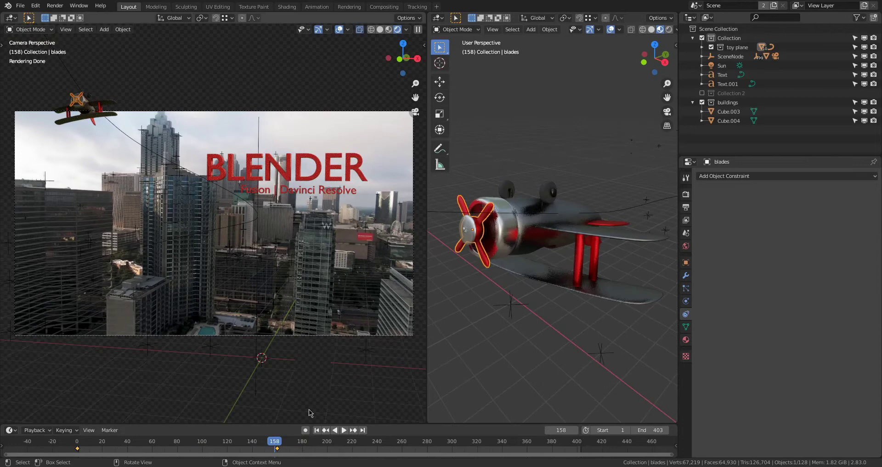
{"action": "left_click_drag", "start_coordinate": [77, 447], "coordinate": [132, 440]}
Step: Select the BLENDER text object, bring the whole scene into view, and move the timeline to frame 64
{"action": "left_click", "coordinate": [307, 161]}
{"action": "middle_click_drag", "start_coordinate": [514, 271], "coordinate": [542, 246]}
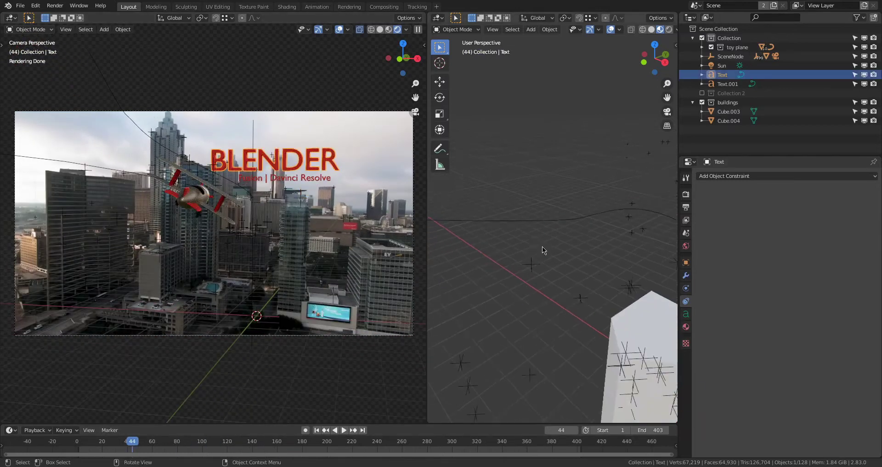
{"action": "scroll", "coordinate": [542, 246], "scroll_direction": "down", "scroll_amount": 6}
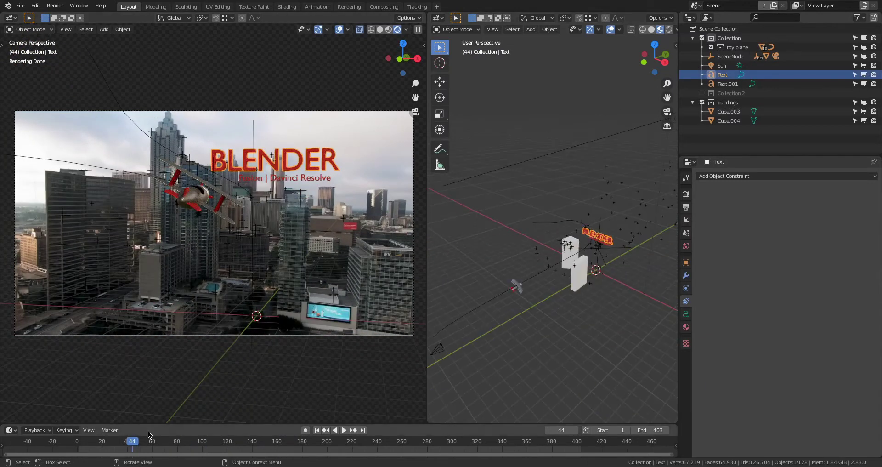
{"action": "left_click_drag", "start_coordinate": [137, 441], "coordinate": [329, 459]}
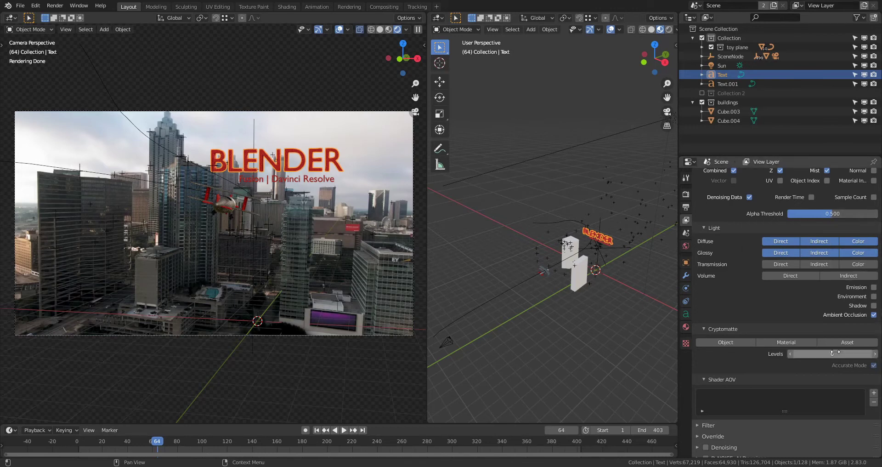
Step: Check the view layer's light passes, render frame 64, and show the compositing node tree
{"action": "left_click", "coordinate": [874, 315]}
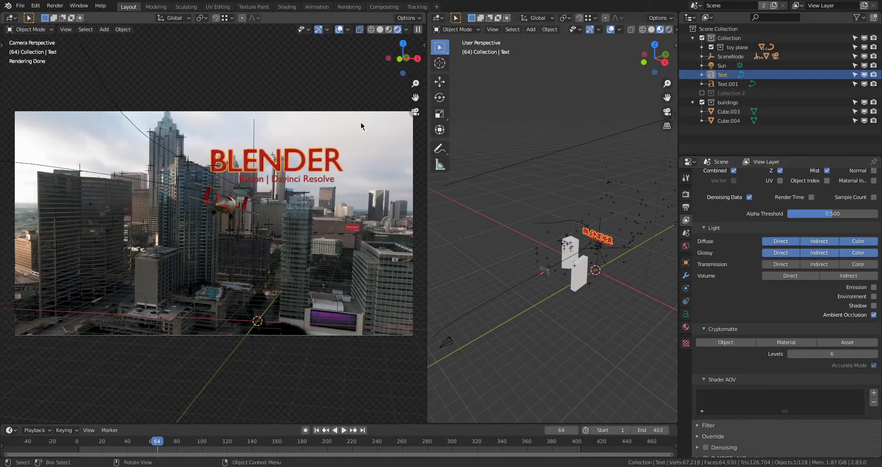
{"action": "key", "text": "F12"}
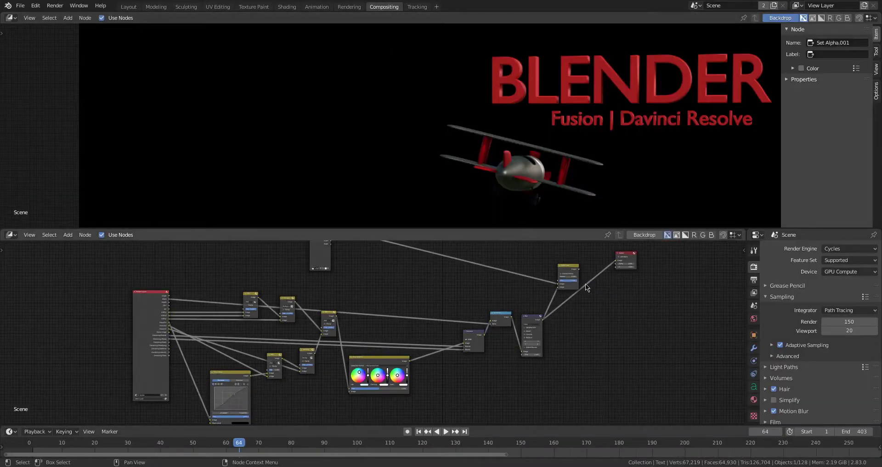
{"action": "middle_click_drag", "start_coordinate": [532, 329], "coordinate": [587, 198]}
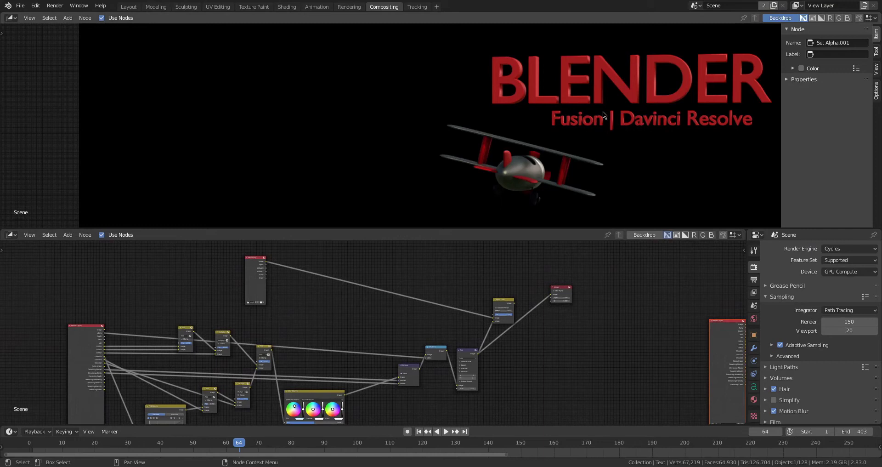
{"action": "scroll", "coordinate": [553, 347], "scroll_direction": "up", "scroll_amount": 10}
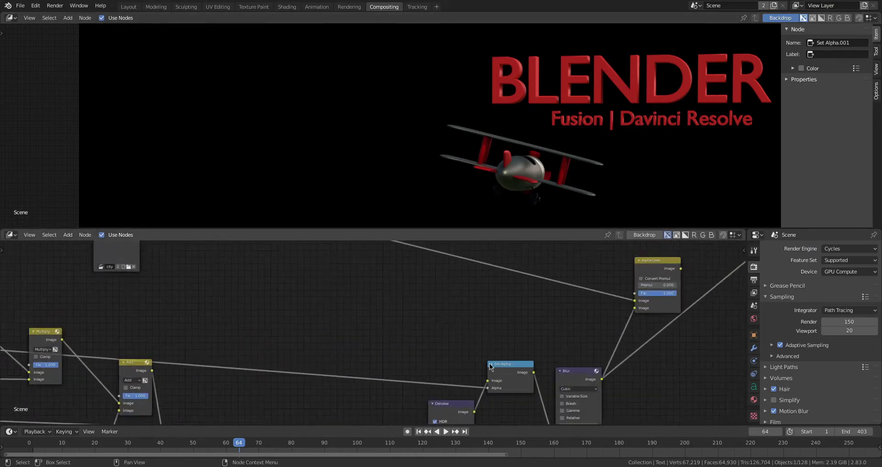
Step: Examine the compositing nodes from the render passes through Add, Multiply, Color Balance, Denoise, Set Alpha and Blur
{"action": "middle_click_drag", "start_coordinate": [428, 367], "coordinate": [449, 230]}
{"action": "middle_click_drag", "start_coordinate": [453, 306], "coordinate": [425, 313]}
{"action": "middle_click_drag", "start_coordinate": [250, 326], "coordinate": [132, 310]}
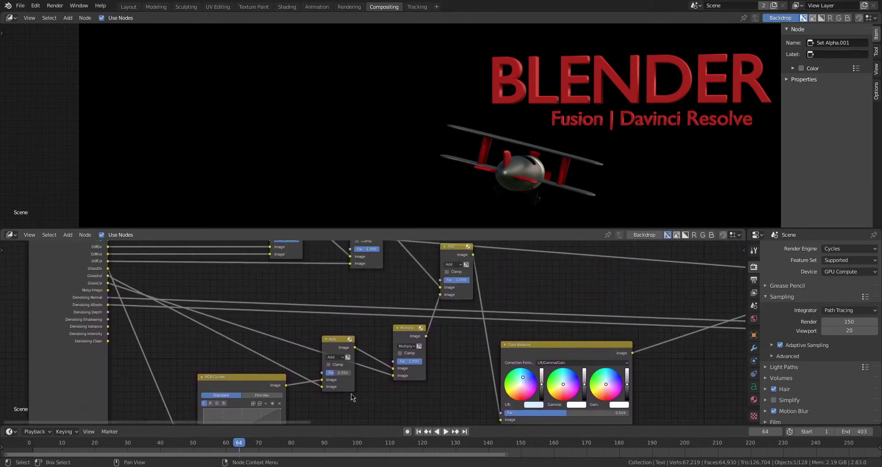
{"action": "middle_click_drag", "start_coordinate": [351, 393], "coordinate": [290, 347]}
{"action": "scroll", "coordinate": [233, 347], "scroll_direction": "up", "scroll_amount": 2}
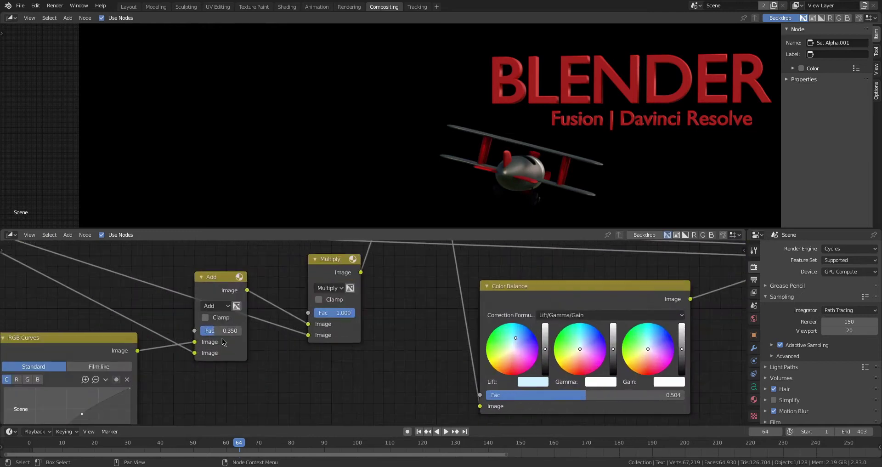
{"action": "scroll", "coordinate": [445, 335], "scroll_direction": "down", "scroll_amount": 7}
{"action": "middle_click_drag", "start_coordinate": [445, 334], "coordinate": [411, 385]}
{"action": "scroll", "coordinate": [438, 380], "scroll_direction": "up", "scroll_amount": 6}
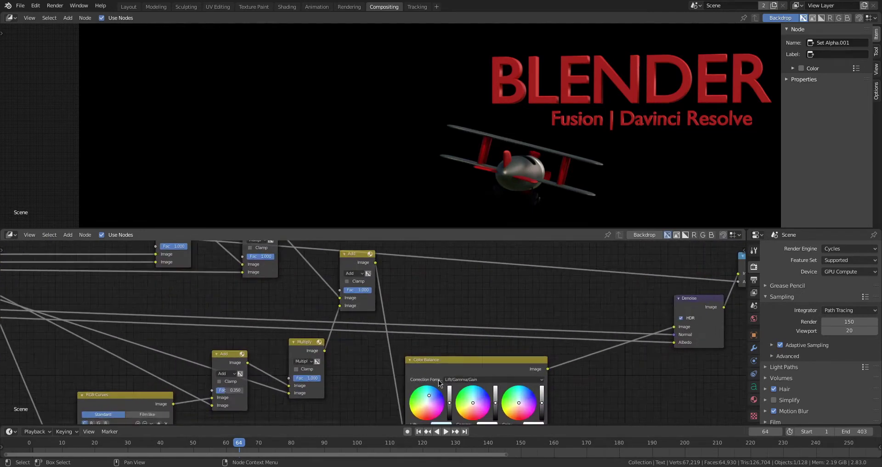
{"action": "middle_click_drag", "start_coordinate": [508, 361], "coordinate": [365, 237]}
{"action": "scroll", "coordinate": [450, 323], "scroll_direction": "down", "scroll_amount": 2}
{"action": "middle_click_drag", "start_coordinate": [559, 316], "coordinate": [457, 392]}
{"action": "middle_click_drag", "start_coordinate": [473, 316], "coordinate": [375, 363]}
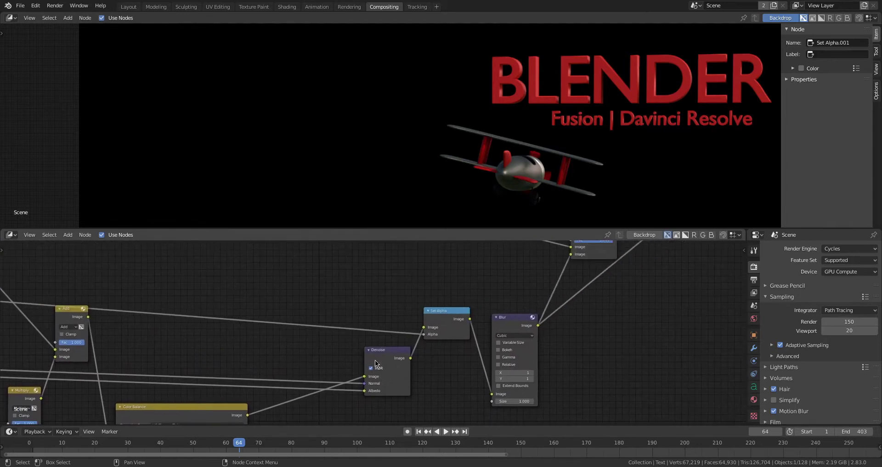
{"action": "middle_click_drag", "start_coordinate": [444, 336], "coordinate": [349, 348]}
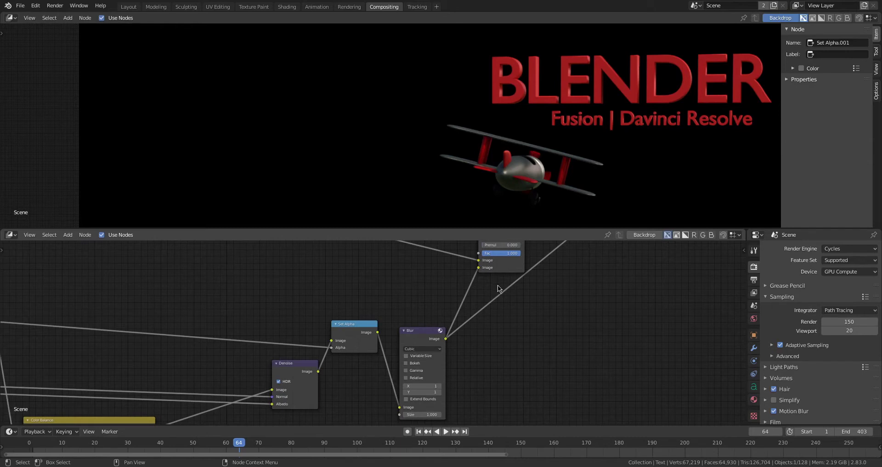
Step: Connect the Alpha Over node's image output to the Viewer node's image input
{"action": "middle_click_drag", "start_coordinate": [500, 293], "coordinate": [377, 339]}
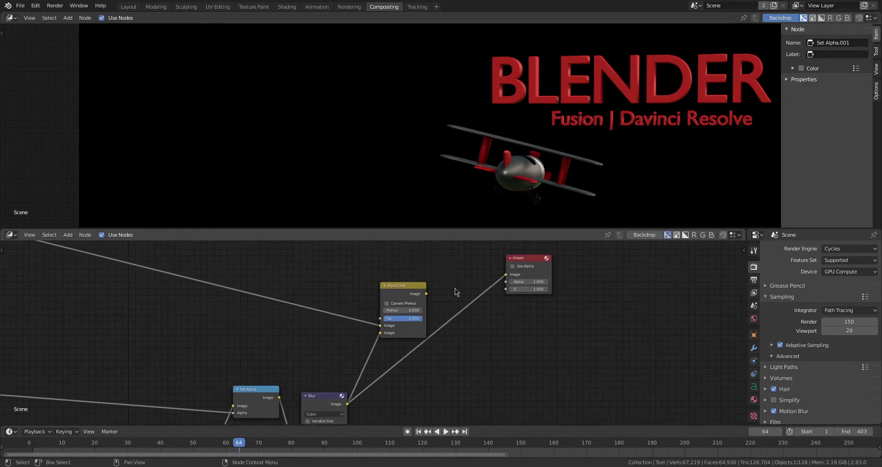
{"action": "left_click_drag", "start_coordinate": [426, 294], "coordinate": [508, 276]}
{"action": "middle_click_drag", "start_coordinate": [593, 287], "coordinate": [560, 338]}
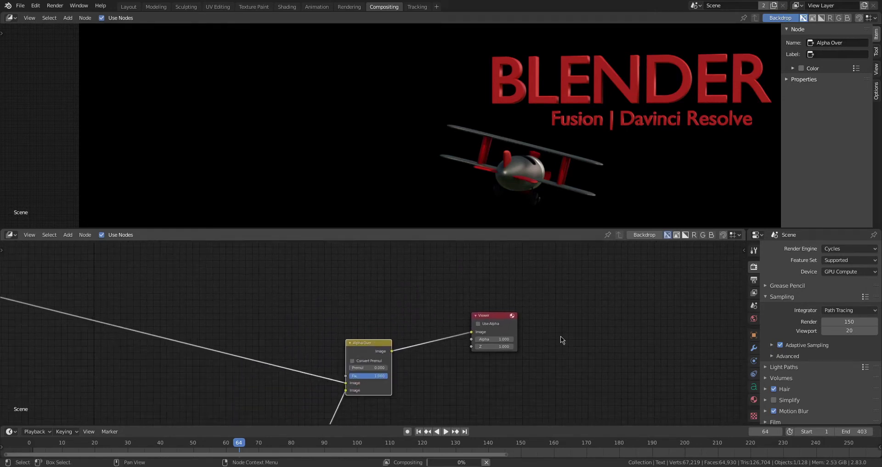
Step: Move the Composite node out of the second render layers group to beside the Alpha Over and Blur nodes
{"action": "scroll", "coordinate": [560, 337], "scroll_direction": "down", "scroll_amount": 11}
{"action": "scroll", "coordinate": [455, 355], "scroll_direction": "up", "scroll_amount": 5}
{"action": "middle_click_drag", "start_coordinate": [441, 348], "coordinate": [464, 300]}
{"action": "scroll", "coordinate": [509, 323], "scroll_direction": "down", "scroll_amount": 3}
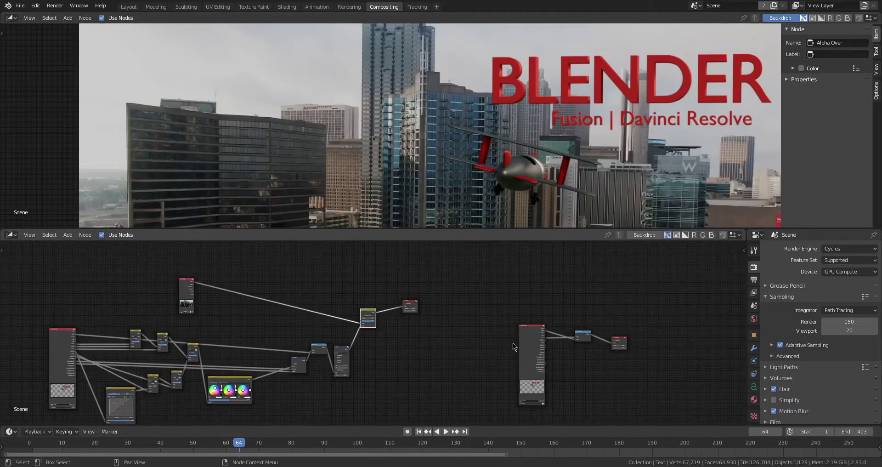
{"action": "left_click_drag", "start_coordinate": [615, 340], "coordinate": [391, 346]}
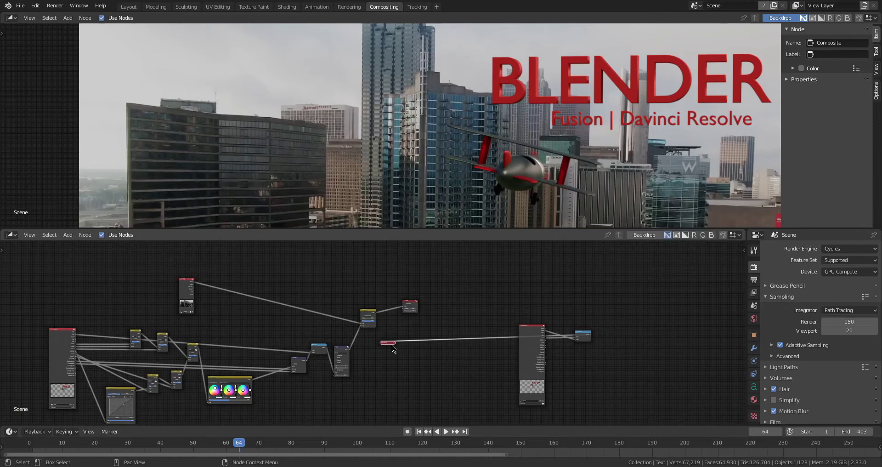
{"action": "scroll", "coordinate": [409, 348], "scroll_direction": "up", "scroll_amount": 3}
{"action": "scroll", "coordinate": [409, 346], "scroll_direction": "up", "scroll_amount": 4}
{"action": "left_click", "coordinate": [405, 372]}
{"action": "middle_click_drag", "start_coordinate": [424, 383], "coordinate": [470, 344]}
{"action": "left_click", "coordinate": [470, 345]}
{"action": "left_click_drag", "start_coordinate": [470, 346], "coordinate": [562, 310]}
Step: Connect the Blur node's image output to the Composite node's image input and preview the Blur node in the Viewer
{"action": "middle_click_drag", "start_coordinate": [492, 267], "coordinate": [461, 262]}
{"action": "left_click_drag", "start_coordinate": [292, 362], "coordinate": [509, 320]}
{"action": "scroll", "coordinate": [450, 258], "scroll_direction": "down", "scroll_amount": 1}
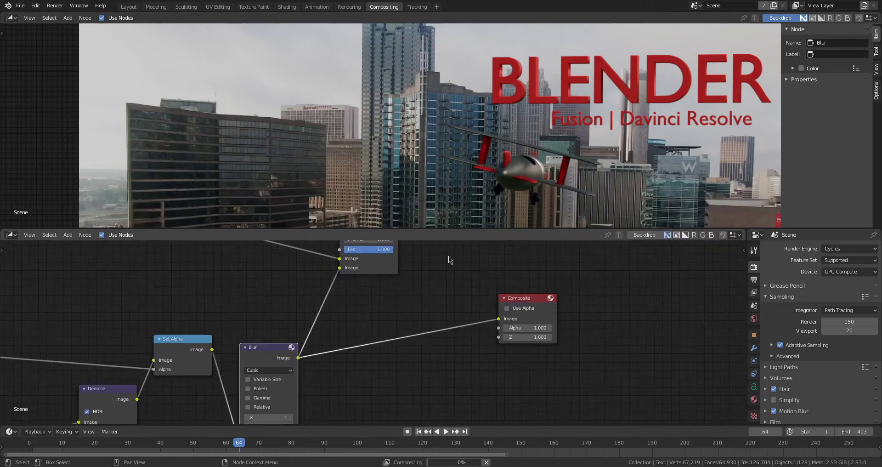
{"action": "left_click", "coordinate": [277, 350], "text": "ctrl+shift"}
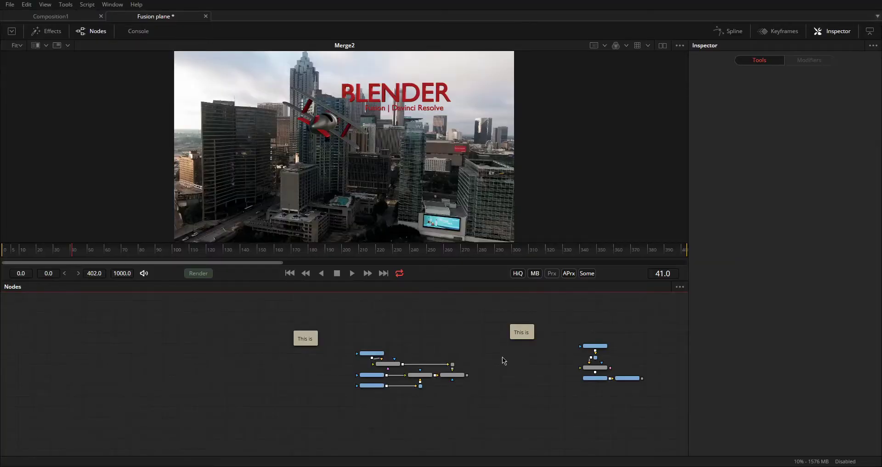
Step: Switch to Fusion, show the plane####.png loader in the viewer, and scrub through its frames
{"action": "scroll", "coordinate": [450, 356], "scroll_direction": "up", "scroll_amount": 5, "text": "ctrl"}
{"action": "middle_click_drag", "start_coordinate": [406, 361], "coordinate": [478, 317]}
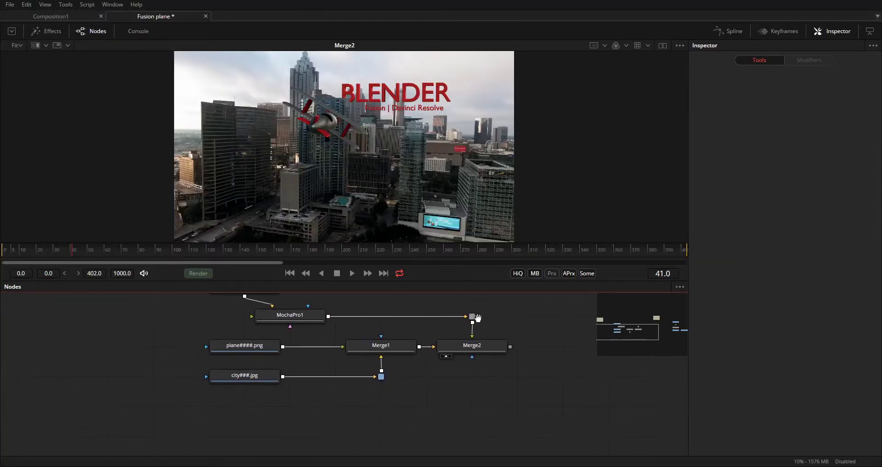
{"action": "left_click_drag", "start_coordinate": [239, 350], "coordinate": [282, 216]}
{"action": "left_click_drag", "start_coordinate": [35, 243], "coordinate": [193, 254]}
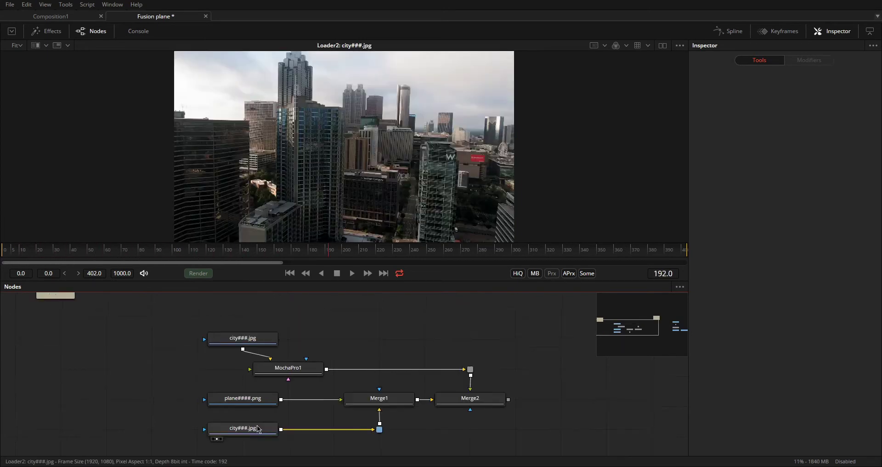
Step: Select the city###.jpg loader feeding Merge1 and scrub its footage through to frame 402
{"action": "left_click", "coordinate": [242, 425]}
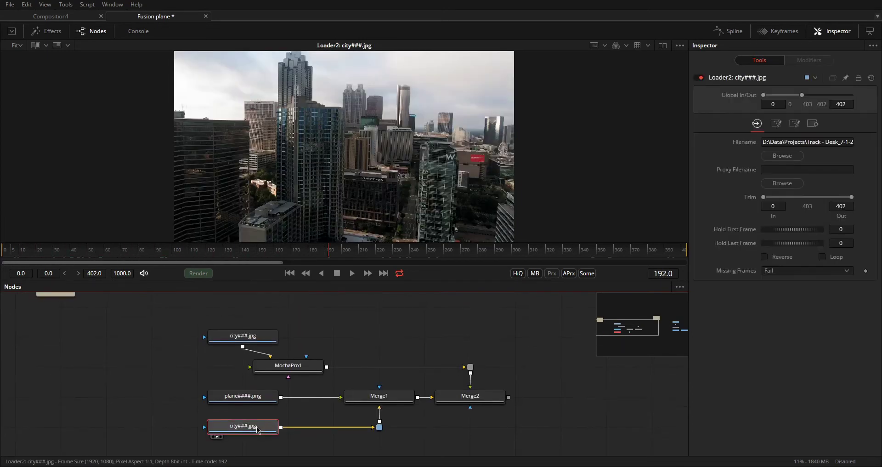
{"action": "left_click_drag", "start_coordinate": [16, 257], "coordinate": [188, 253]}
{"action": "left_click_drag", "start_coordinate": [283, 254], "coordinate": [550, 245]}
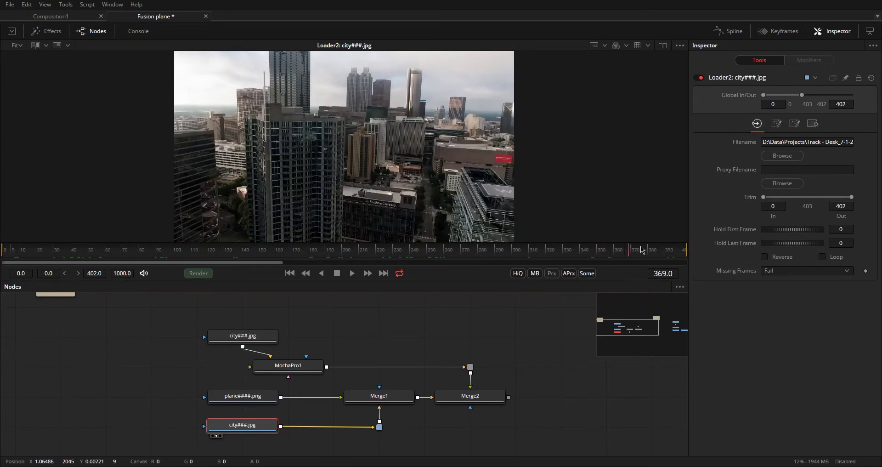
{"action": "left_click_drag", "start_coordinate": [642, 250], "coordinate": [694, 252]}
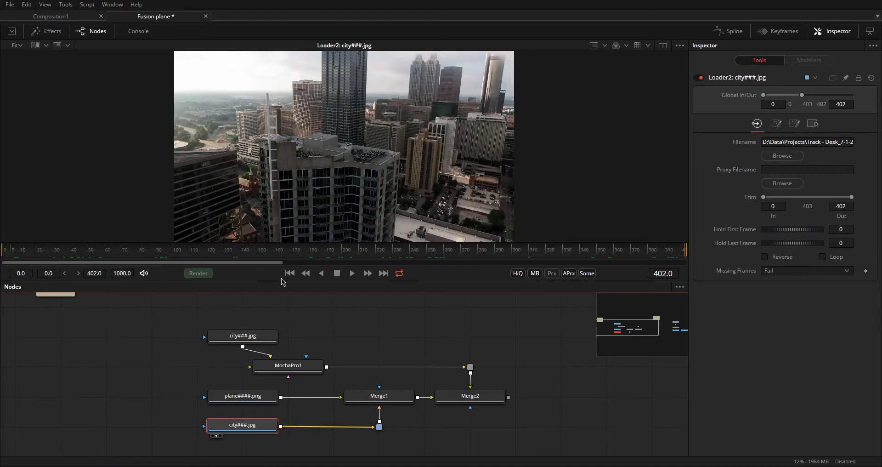
Step: Select the city###.jpg loader feeding MochaPro1 and scrub through the timeline
{"action": "left_click", "coordinate": [256, 339]}
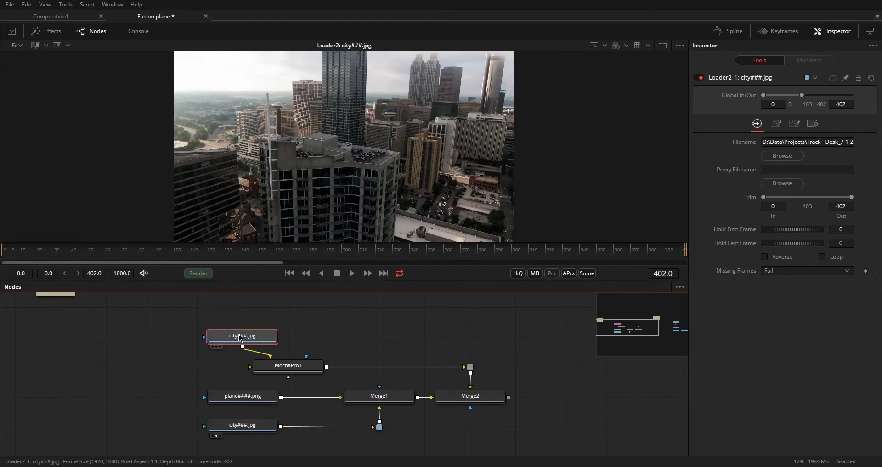
{"action": "left_click_drag", "start_coordinate": [10, 253], "coordinate": [255, 275]}
{"action": "left_click_drag", "start_coordinate": [313, 274], "coordinate": [508, 260]}
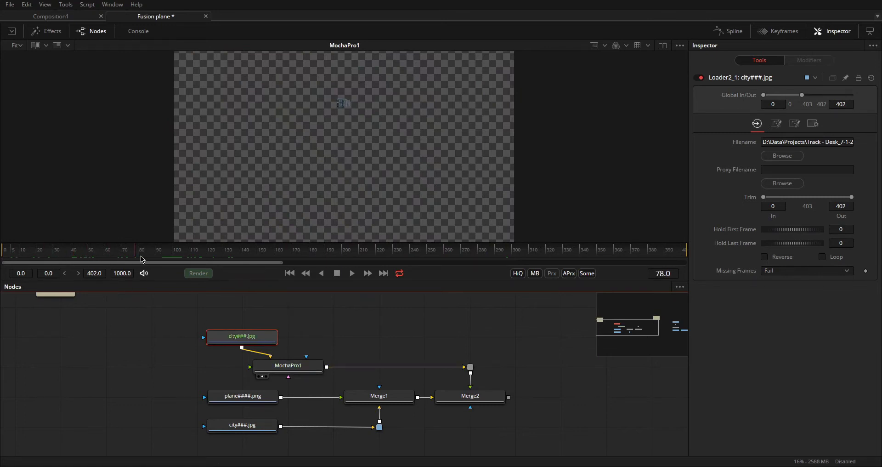
Step: Examine the MochaPro1 cutout of the building's rooftop up close from frame 145 to frame 165
{"action": "left_click_drag", "start_coordinate": [247, 257], "coordinate": [248, 256]}
{"action": "scroll", "coordinate": [321, 136], "scroll_direction": "up", "scroll_amount": 4}
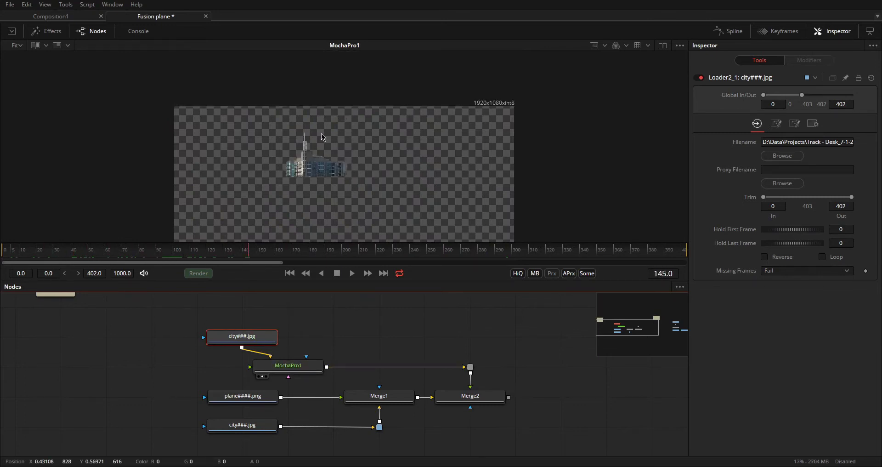
{"action": "scroll", "coordinate": [317, 136], "scroll_direction": "down", "scroll_amount": 3}
{"action": "scroll", "coordinate": [311, 136], "scroll_direction": "up", "scroll_amount": 3, "text": "ctrl"}
{"action": "middle_click_drag", "start_coordinate": [309, 136], "coordinate": [337, 155]}
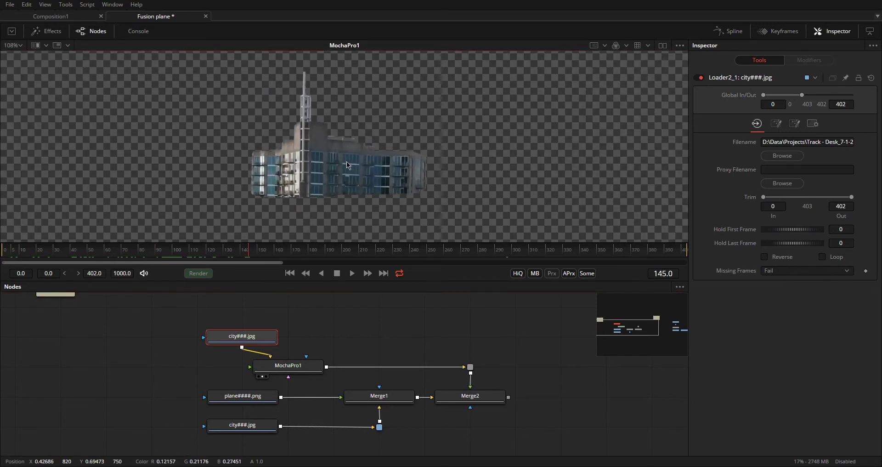
{"action": "left_click_drag", "start_coordinate": [251, 250], "coordinate": [283, 256]}
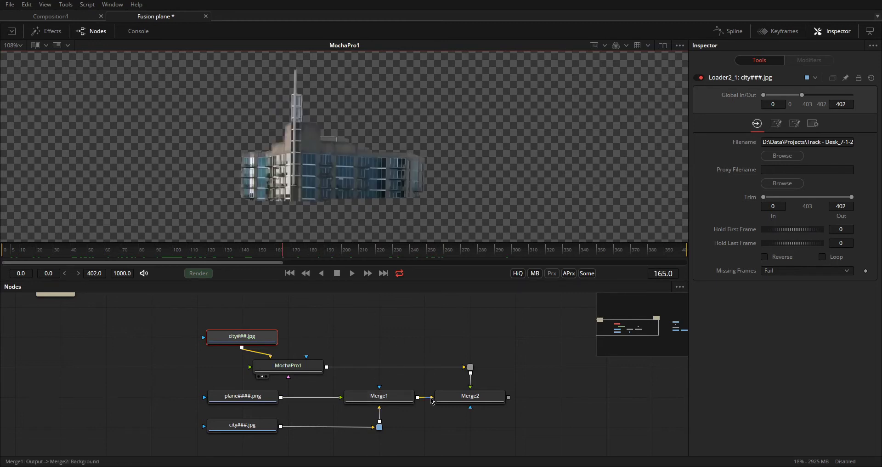
Step: Review the Merge2 composite around frame 127 together with the node tree that builds it
{"action": "scroll", "coordinate": [342, 222], "scroll_direction": "down", "scroll_amount": 2}
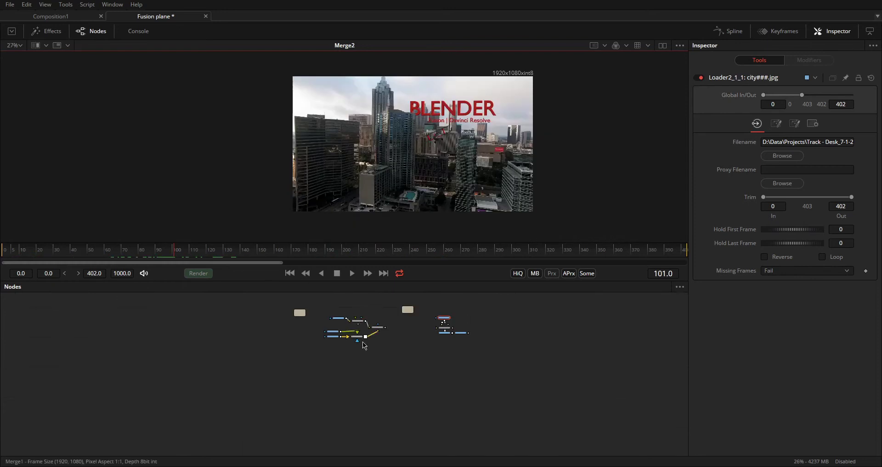
{"action": "scroll", "coordinate": [363, 342], "scroll_direction": "up", "scroll_amount": 3, "text": "ctrl"}
{"action": "middle_click_drag", "start_coordinate": [361, 362], "coordinate": [357, 371]}
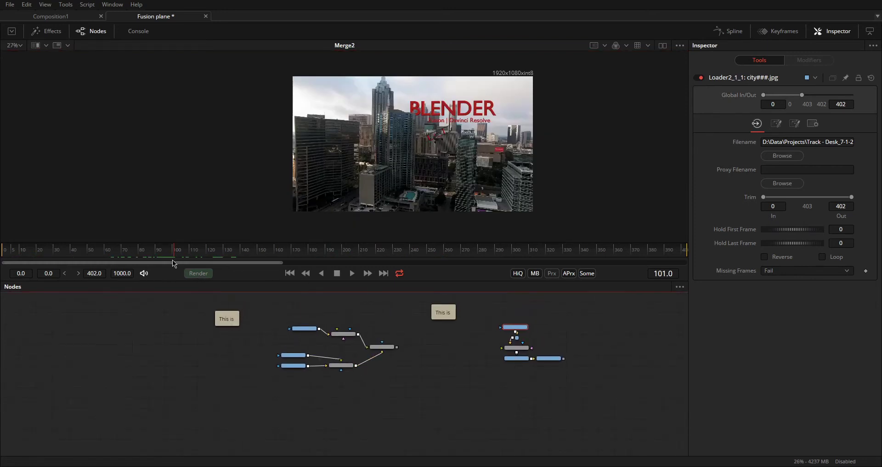
{"action": "left_click_drag", "start_coordinate": [189, 250], "coordinate": [219, 251]}
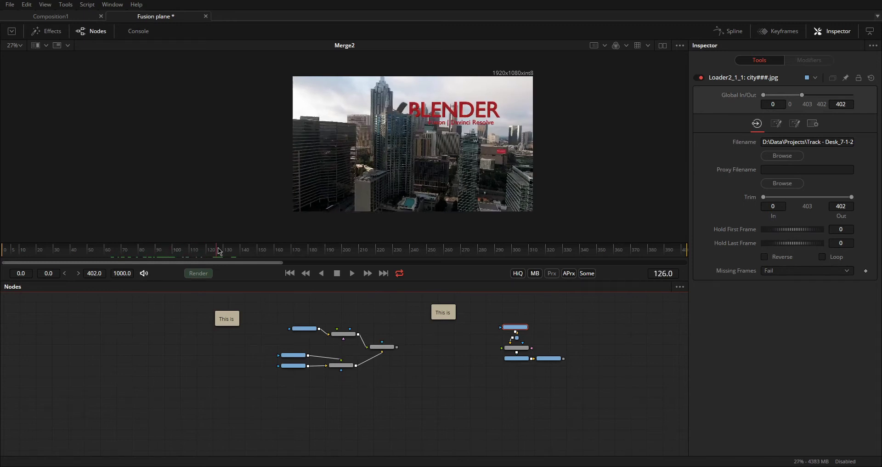
{"action": "left_click", "coordinate": [217, 251]}
{"action": "scroll", "coordinate": [391, 366], "scroll_direction": "up", "scroll_amount": 3, "text": "ctrl"}
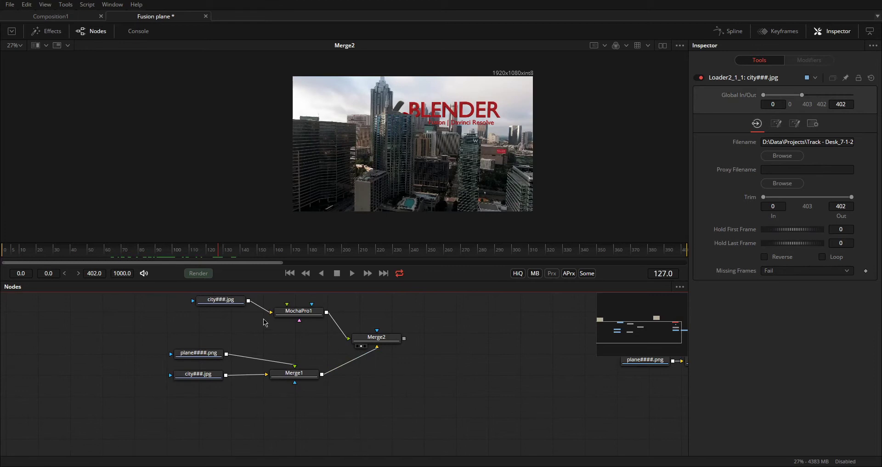
Step: Show the second node group's city###.jpg loader in the viewer and scrub its footage to frame 183
{"action": "scroll", "coordinate": [303, 329], "scroll_direction": "down", "scroll_amount": 5, "text": "ctrl"}
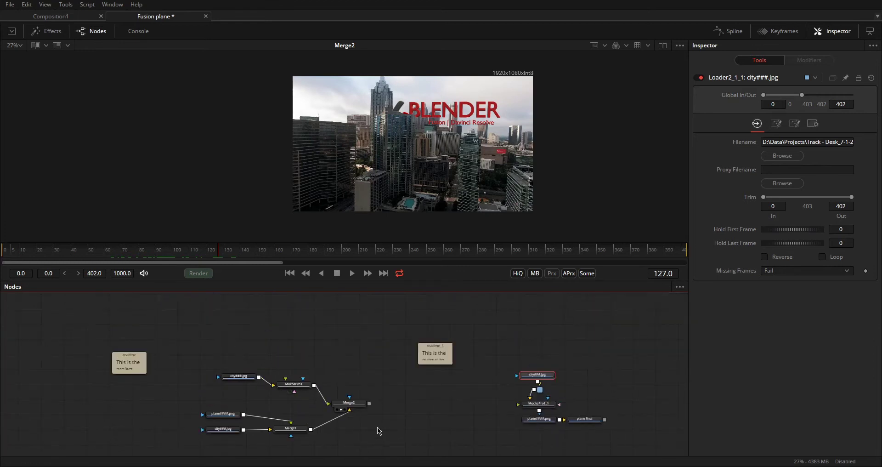
{"action": "middle_click_drag", "start_coordinate": [466, 403], "coordinate": [329, 351]}
{"action": "scroll", "coordinate": [407, 364], "scroll_direction": "up", "scroll_amount": 3, "text": "ctrl"}
{"action": "middle_click_drag", "start_coordinate": [435, 336], "coordinate": [402, 350]}
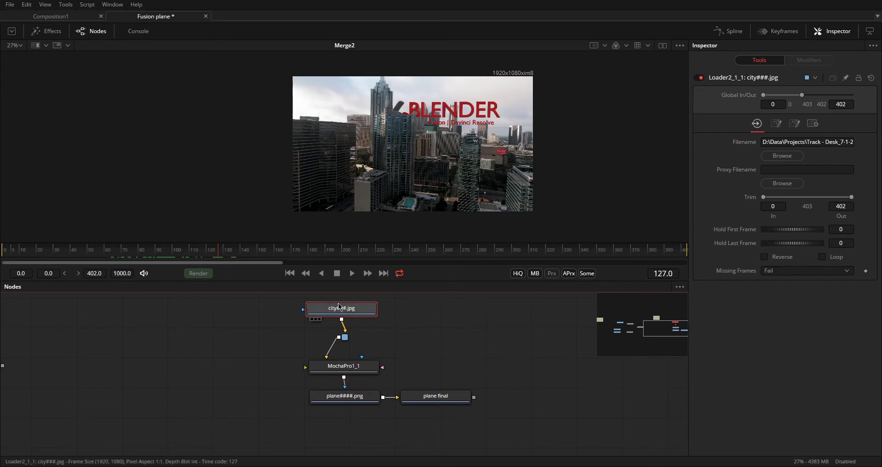
{"action": "left_click_drag", "start_coordinate": [340, 307], "coordinate": [359, 184]}
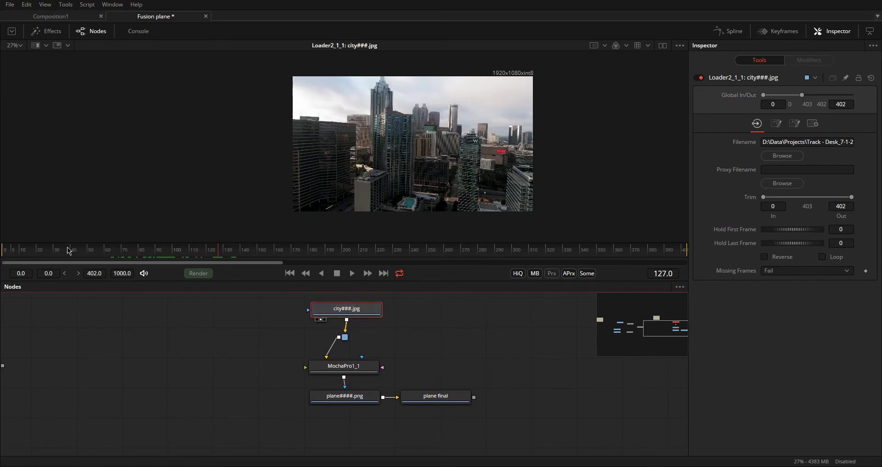
{"action": "left_click_drag", "start_coordinate": [69, 250], "coordinate": [350, 291]}
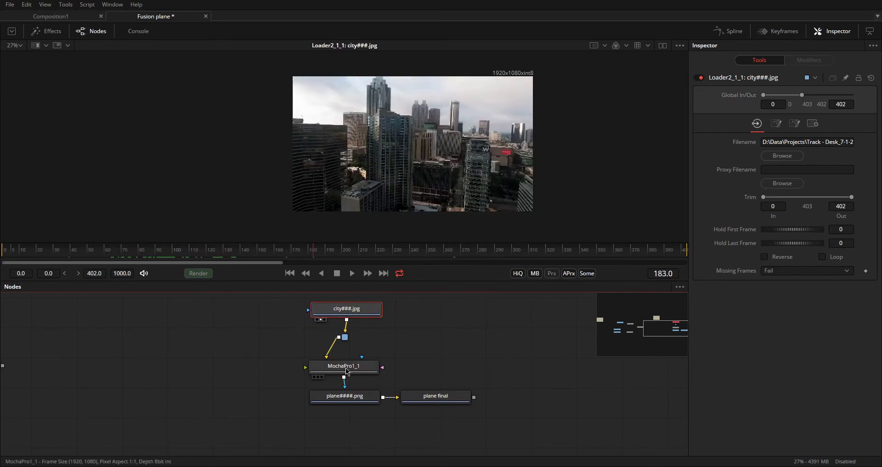
Step: Show MochaPro1_1 in the viewer and compare its output with Invert Matte off and on, leaving the option enabled
{"action": "left_click_drag", "start_coordinate": [345, 367], "coordinate": [385, 182]}
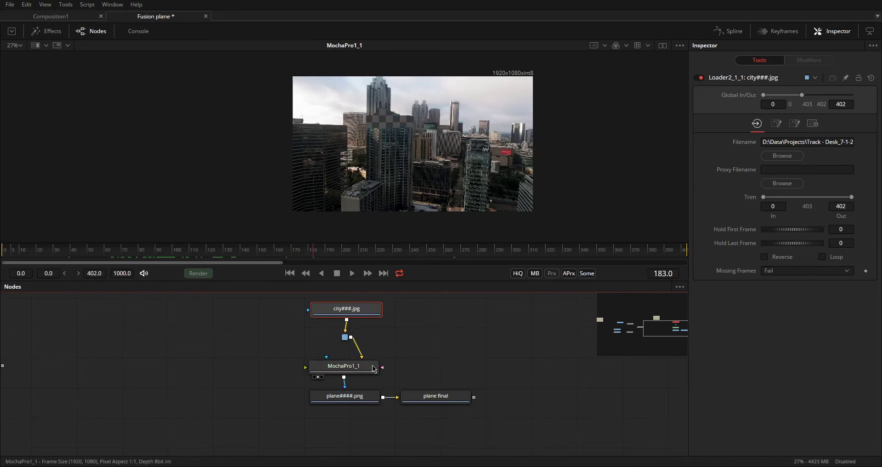
{"action": "left_click", "coordinate": [345, 365]}
{"action": "left_click", "coordinate": [765, 241]}
{"action": "left_click", "coordinate": [765, 241]}
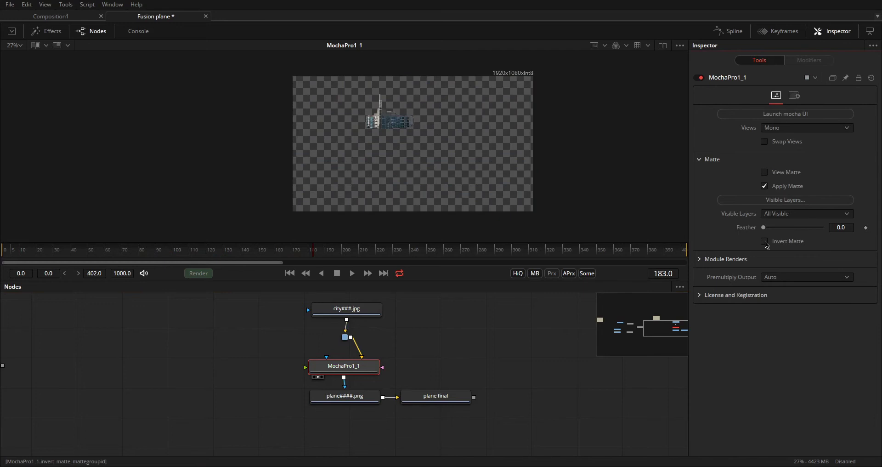
{"action": "left_click", "coordinate": [765, 241]}
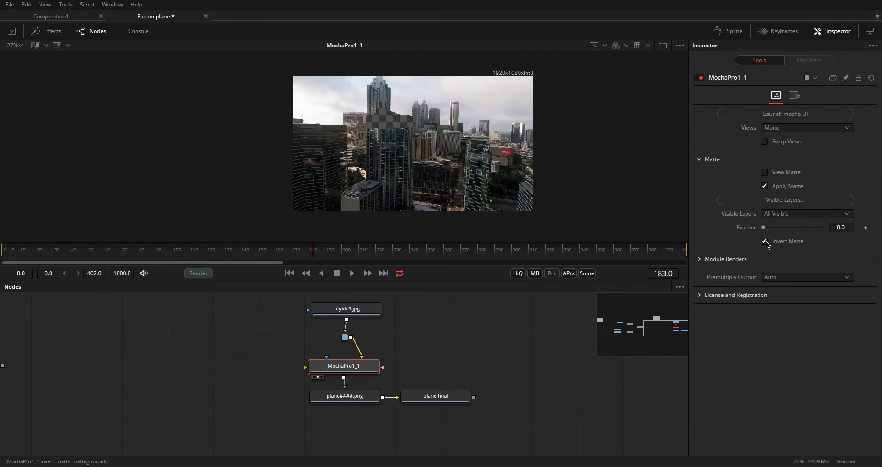
Step: Move the MochaPro1_1 node slightly farther above the plane####.png loader it masks
{"action": "left_click_drag", "start_coordinate": [357, 375], "coordinate": [356, 370]}
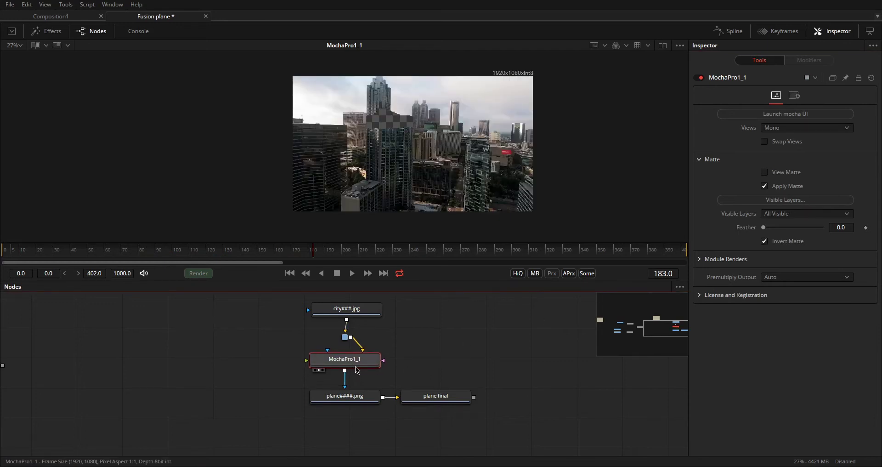
{"action": "left_click", "coordinate": [356, 399]}
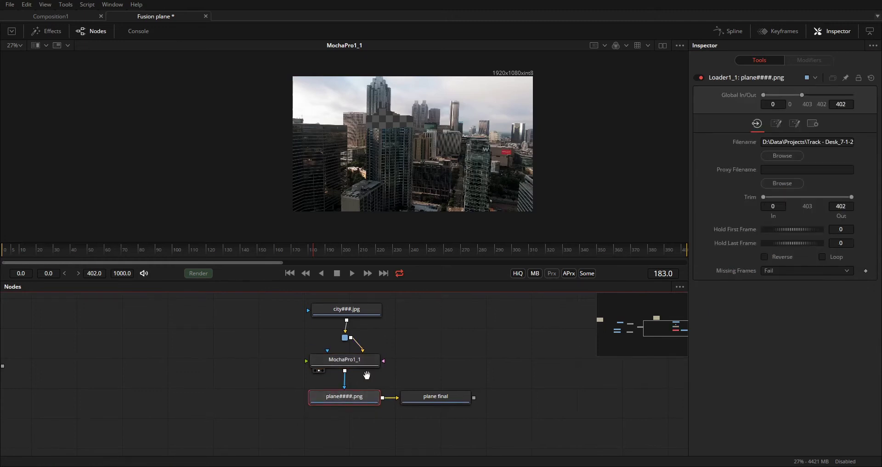
{"action": "left_click", "coordinate": [349, 362]}
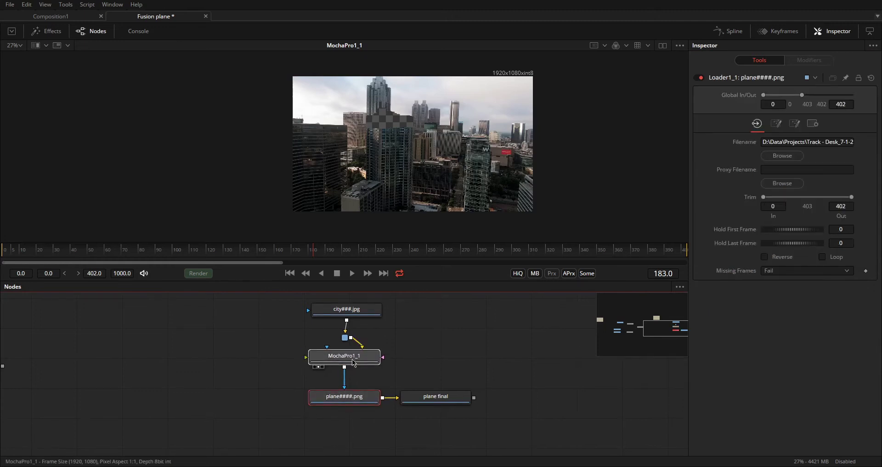
Step: Show the masked plane####.png loader in the viewer and examine the plane's cut edges up close around frames 128 and 129
{"action": "left_click", "coordinate": [344, 400]}
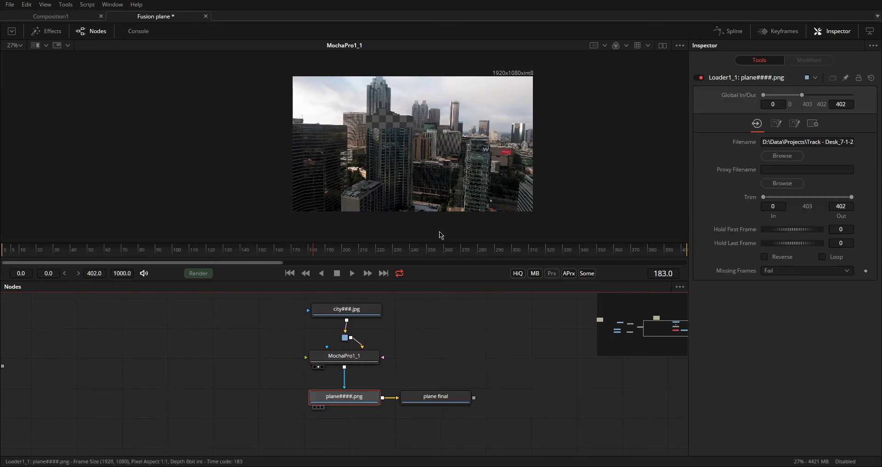
{"action": "key", "text": "2"}
{"action": "left_click", "coordinate": [221, 255]}
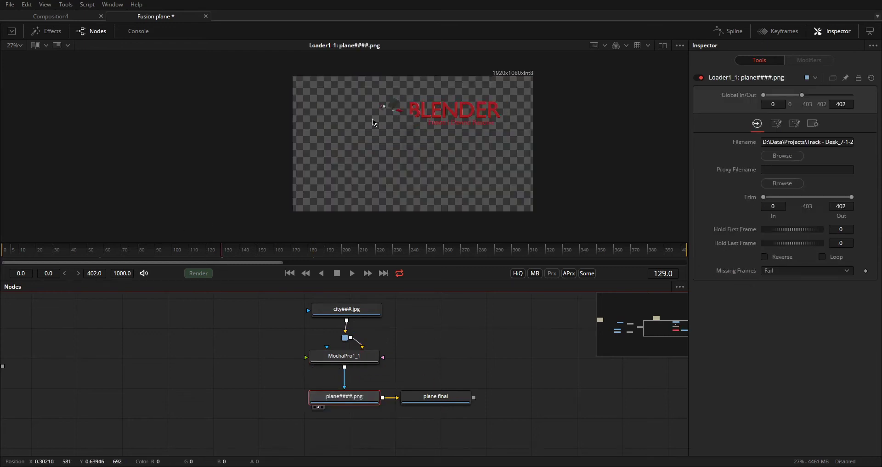
{"action": "scroll", "coordinate": [398, 110], "scroll_direction": "up", "scroll_amount": 4, "text": "ctrl"}
{"action": "middle_click_drag", "start_coordinate": [393, 115], "coordinate": [415, 191]}
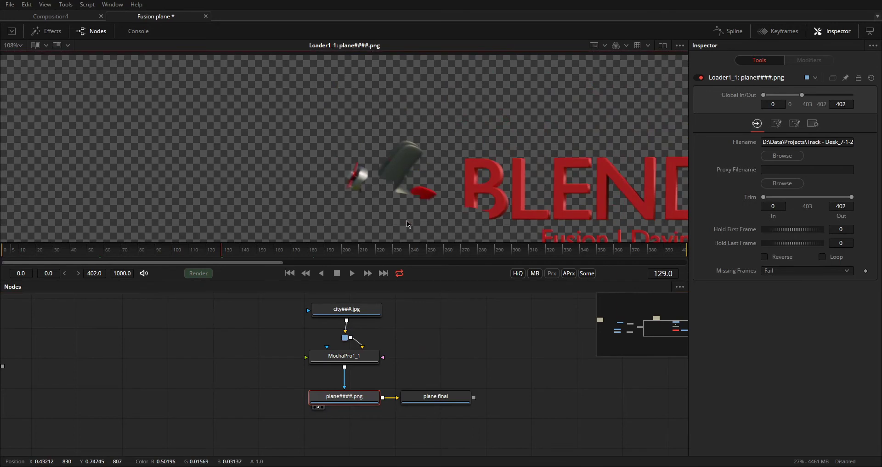
{"action": "left_click_drag", "start_coordinate": [243, 256], "coordinate": [223, 239]}
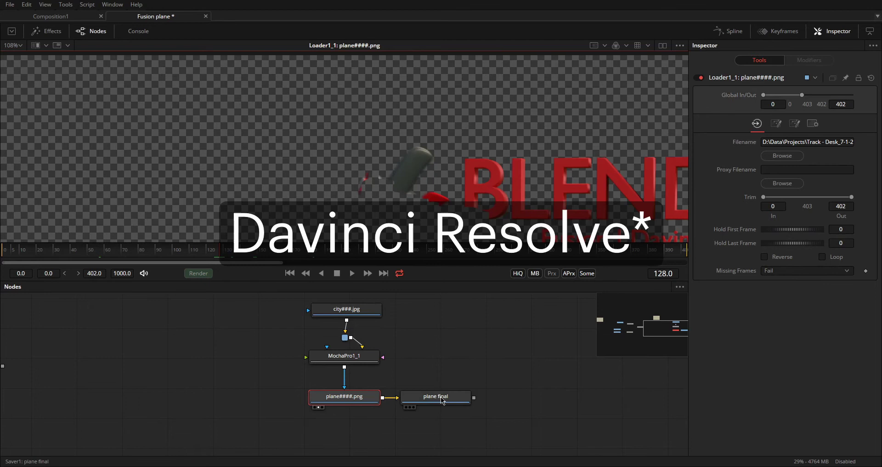
Step: Shift the plane final saver node away from the plane####.png loader and show its output settings
{"action": "left_click_drag", "start_coordinate": [442, 401], "coordinate": [458, 397]}
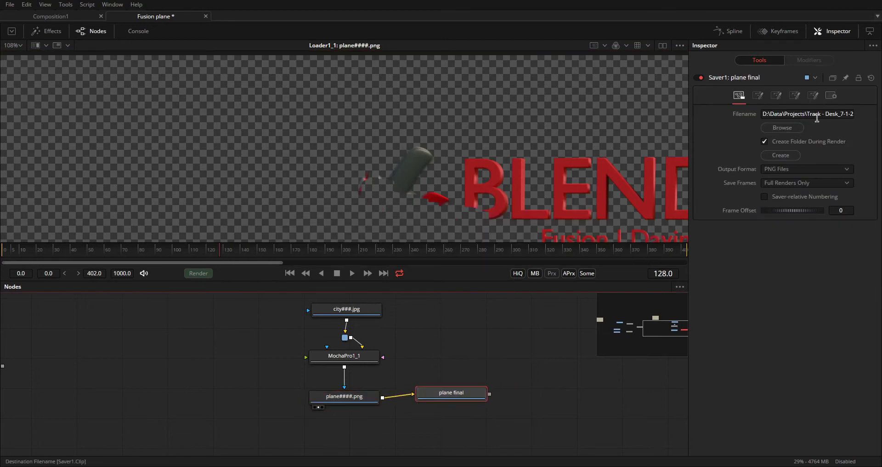
{"action": "key", "text": "1"}
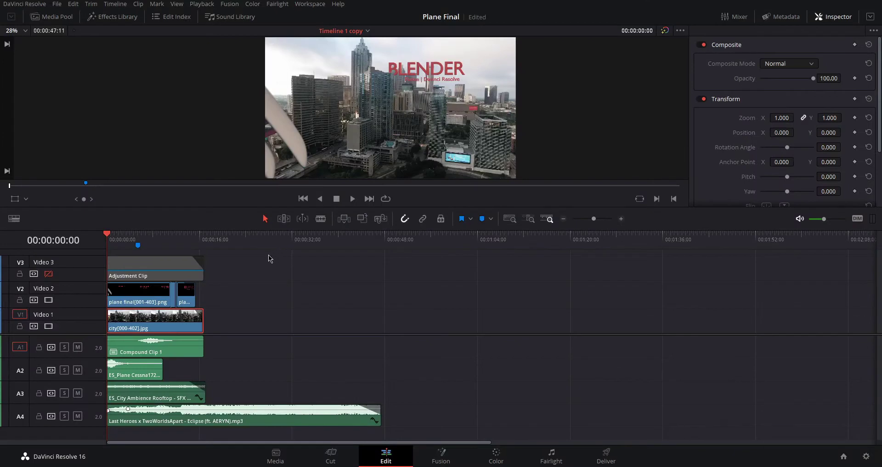
Step: Switch to DaVinci Resolve, toggle the Video 3 adjustment track on and off, and disable Video 1 to isolate the plane final clip
{"action": "left_click", "coordinate": [49, 274]}
{"action": "left_click", "coordinate": [48, 275]}
{"action": "left_click", "coordinate": [132, 295]}
{"action": "left_click", "coordinate": [48, 326]}
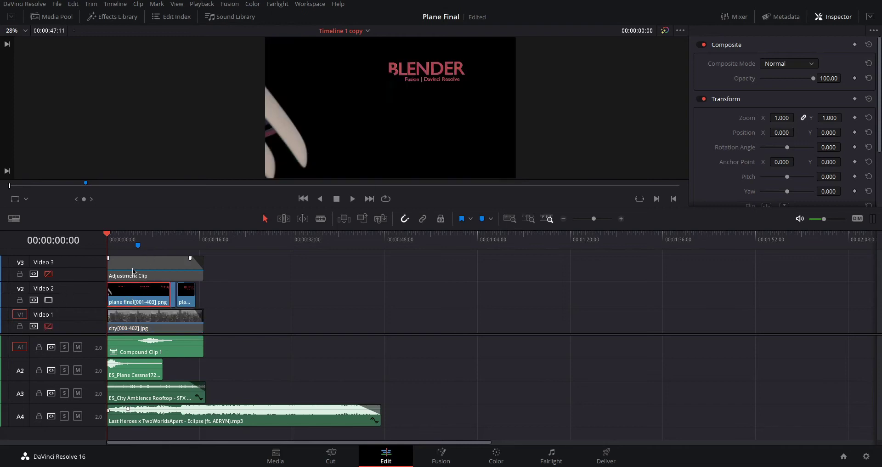
Step: Scrub through the isolated plane final clip, and enable Video 2 again to show the plane over the city footage
{"action": "left_click", "coordinate": [116, 239]}
{"action": "left_click_drag", "start_coordinate": [116, 239], "coordinate": [137, 241]}
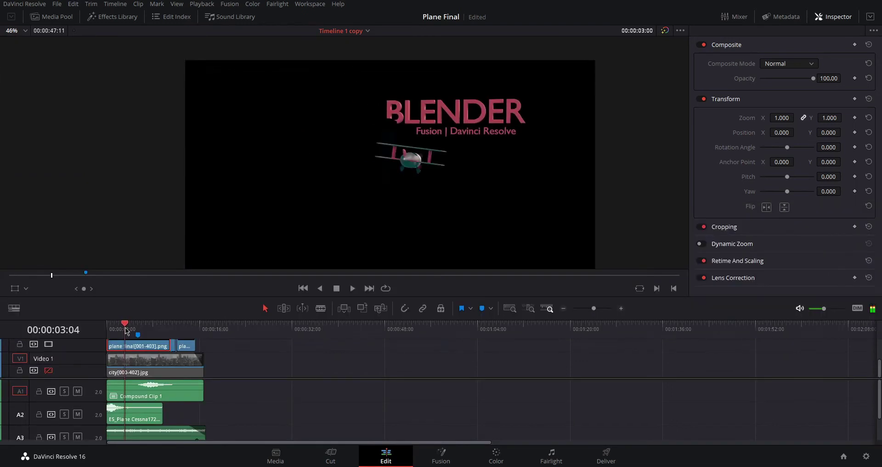
{"action": "mouse_move", "coordinate": [124, 329]}
{"action": "left_mouse_down"}
{"action": "mouse_move", "coordinate": [140, 332]}
{"action": "mouse_move", "coordinate": [111, 330]}
{"action": "left_mouse_up"}
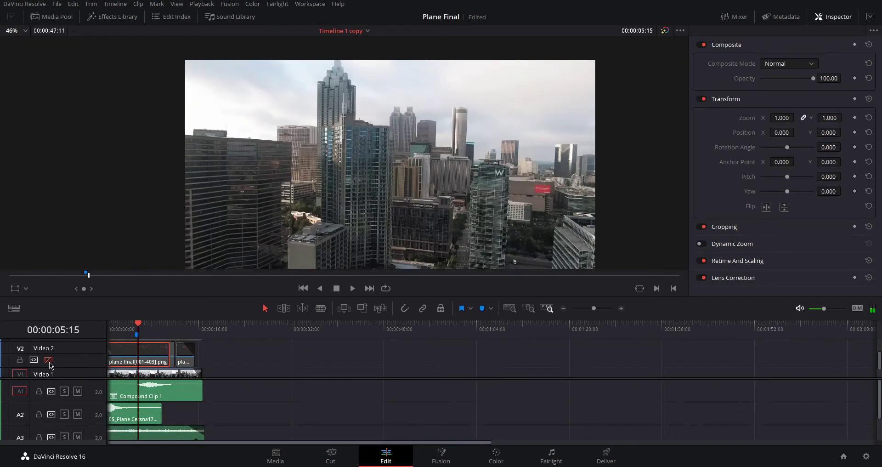
{"action": "left_click", "coordinate": [49, 360]}
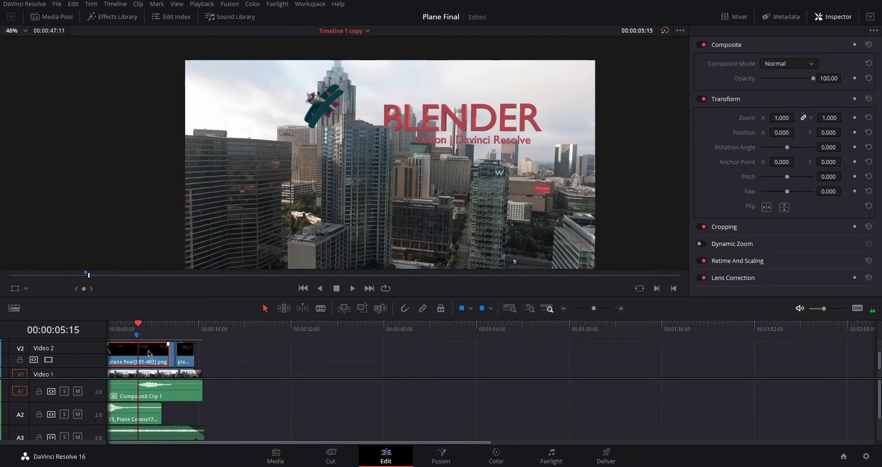
Step: Toggle the Video 3 adjustment track on and off to compare the grade, and scrub back to about 00:00:01:04
{"action": "scroll", "coordinate": [148, 354], "scroll_direction": "up", "scroll_amount": 1}
{"action": "left_click", "coordinate": [48, 358]}
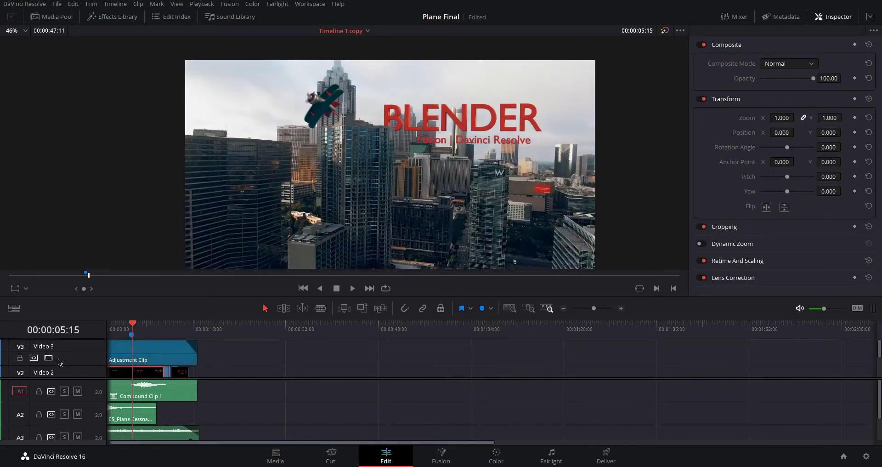
{"action": "left_click", "coordinate": [48, 358]}
{"action": "scroll", "coordinate": [222, 417], "scroll_direction": "down", "scroll_amount": 2}
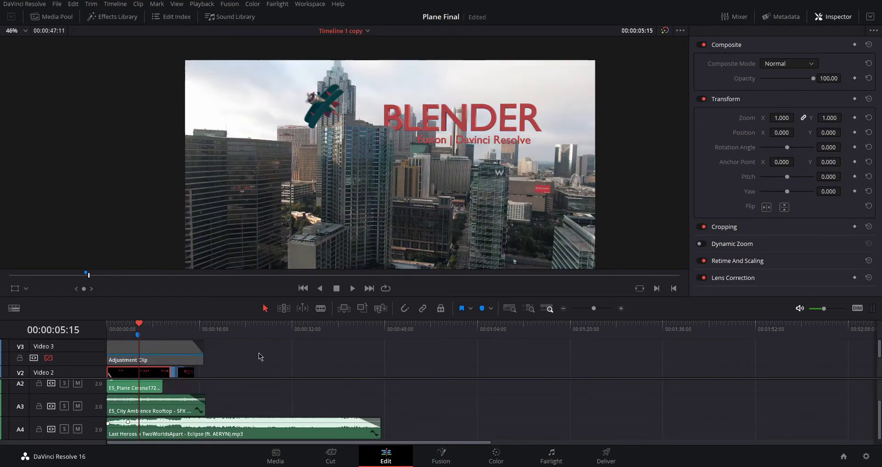
{"action": "left_click_drag", "start_coordinate": [137, 330], "coordinate": [113, 330]}
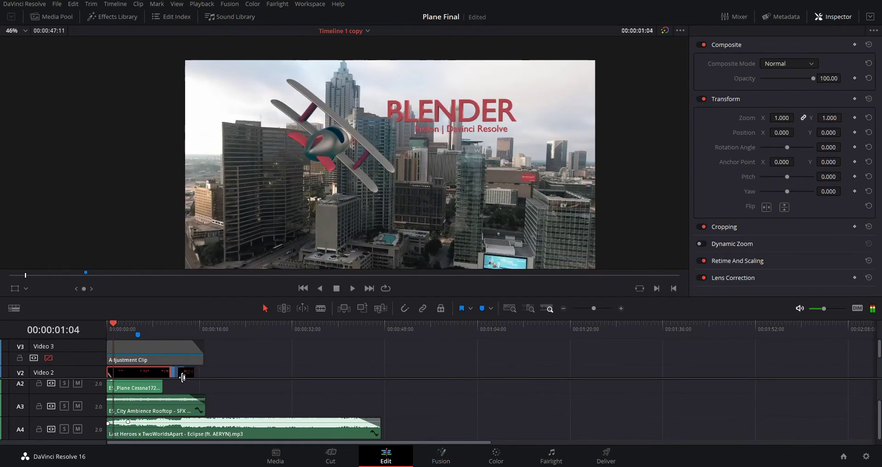
Step: Review the audio tracks with the playhead at about 8 seconds, selecting Compound Clip 1 and the City Ambience Rooftop clip
{"action": "scroll", "coordinate": [256, 403], "scroll_direction": "up", "scroll_amount": 1}
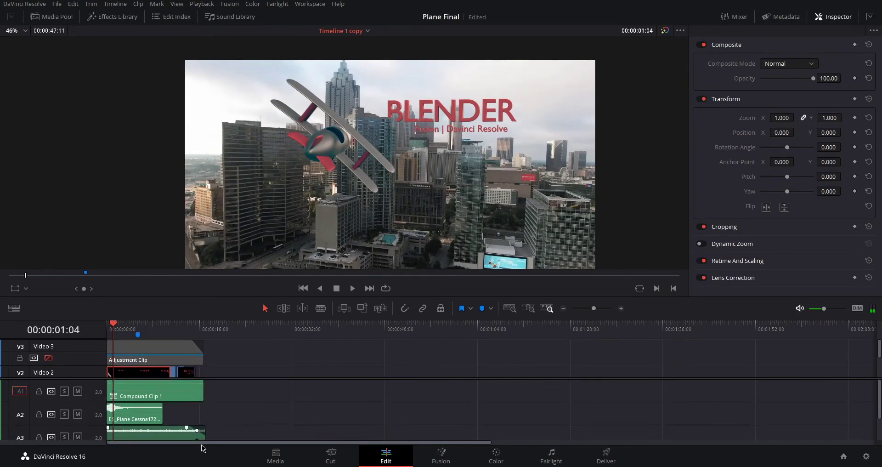
{"action": "scroll", "coordinate": [203, 428], "scroll_direction": "down", "scroll_amount": 1}
{"action": "left_click_drag", "start_coordinate": [110, 325], "coordinate": [153, 340]}
{"action": "scroll", "coordinate": [150, 395], "scroll_direction": "up", "scroll_amount": 1}
{"action": "left_click", "coordinate": [150, 387]}
{"action": "scroll", "coordinate": [183, 396], "scroll_direction": "down", "scroll_amount": 1}
{"action": "left_click", "coordinate": [130, 404]}
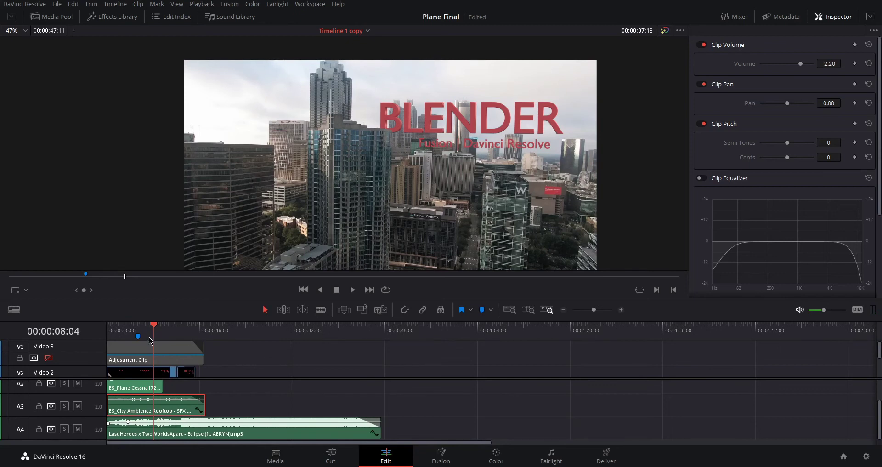
Step: Return the playhead to the timeline start, enlarge the track area, and select the first plane final clip on Video 2
{"action": "left_click_drag", "start_coordinate": [144, 330], "coordinate": [99, 329]}
{"action": "scroll", "coordinate": [163, 368], "scroll_direction": "down", "scroll_amount": 3}
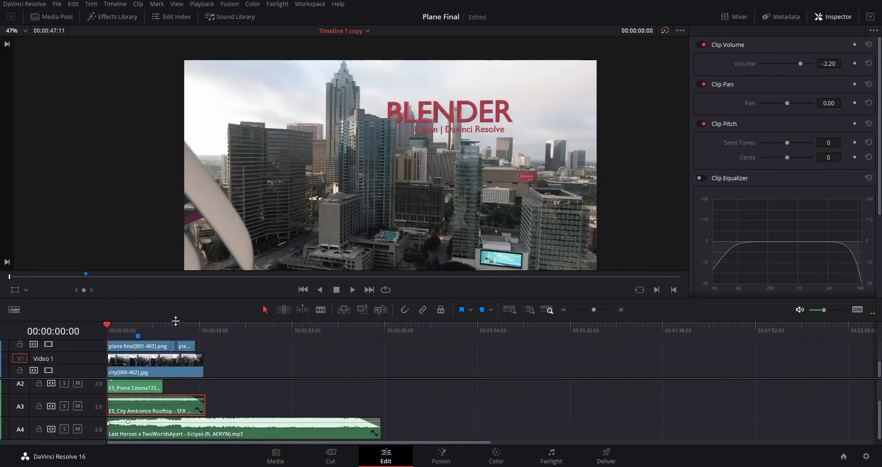
{"action": "left_click_drag", "start_coordinate": [176, 321], "coordinate": [145, 264]}
{"action": "left_click", "coordinate": [135, 313]}
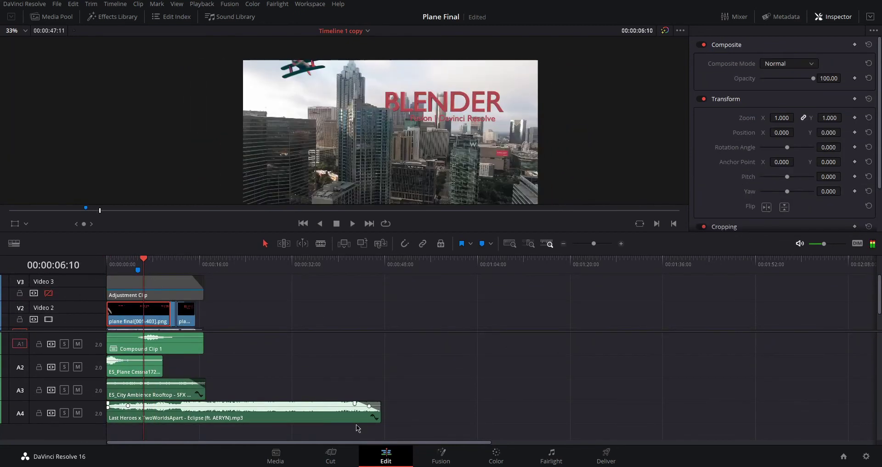
Step: Show the plane final clip's four-node grade on the Color page and inspect nodes 01 and 02
{"action": "left_click", "coordinate": [481, 455]}
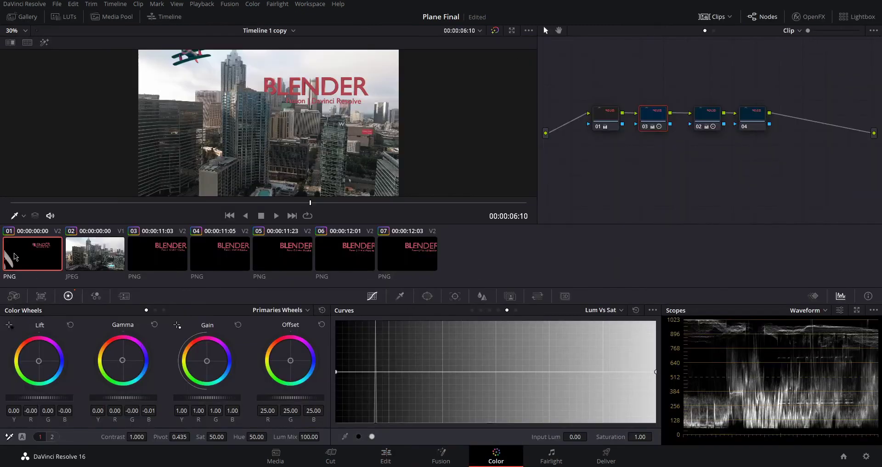
{"action": "left_click_drag", "start_coordinate": [586, 73], "coordinate": [766, 150]}
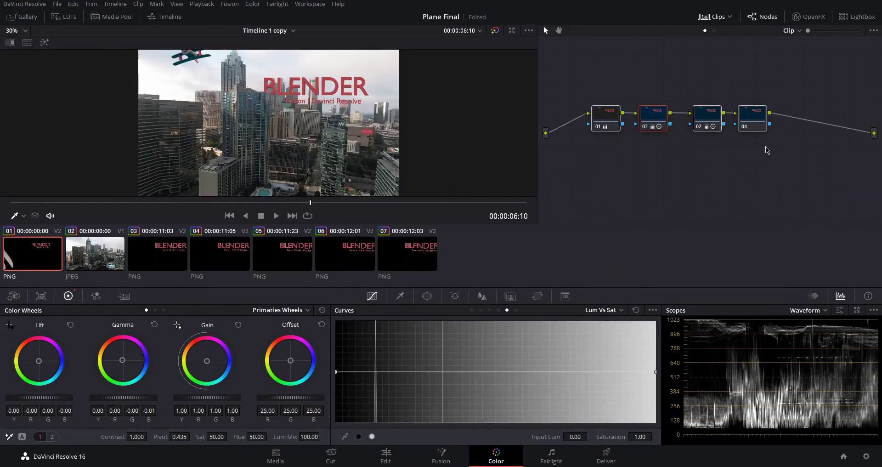
{"action": "left_click", "coordinate": [588, 153]}
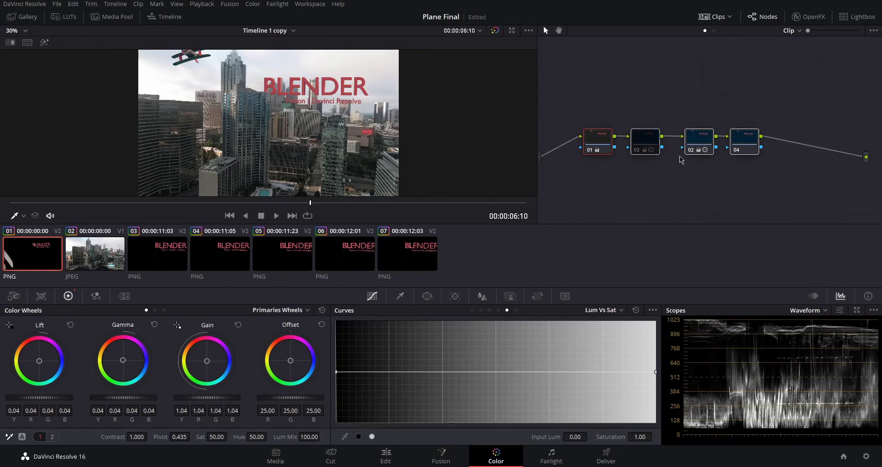
{"action": "left_click", "coordinate": [699, 153]}
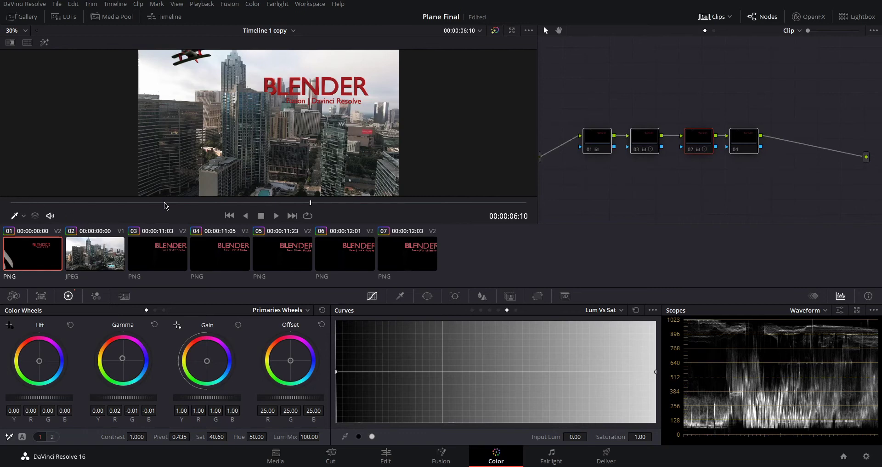
Step: Move to about 00:00:01:16 and compare the plane and BLENDER title up close with the buildings and red billboard in the footage
{"action": "left_click_drag", "start_coordinate": [252, 203], "coordinate": [101, 204]}
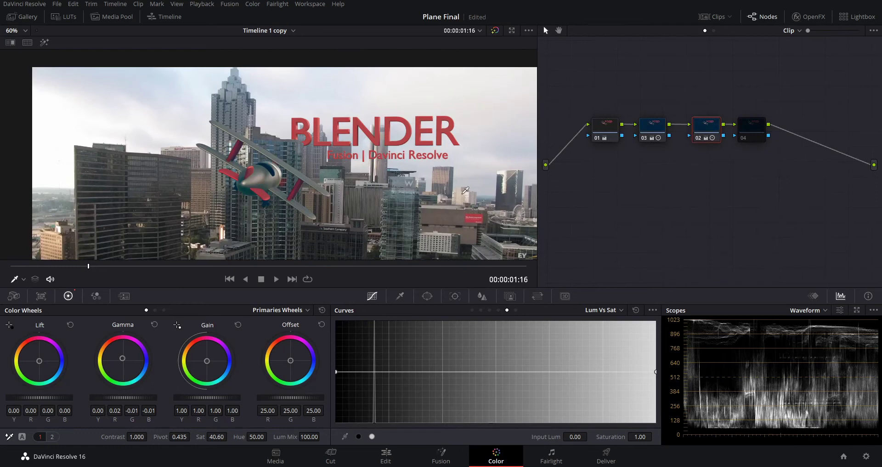
{"action": "scroll", "coordinate": [426, 197], "scroll_direction": "up", "scroll_amount": 5}
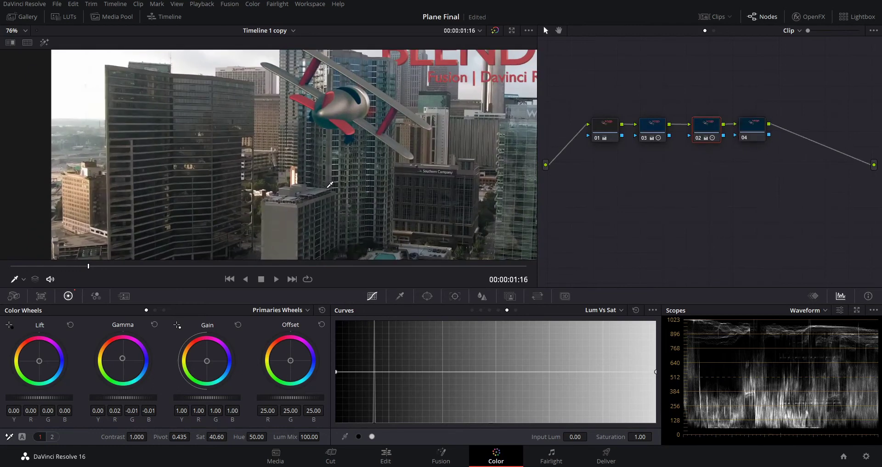
{"action": "middle_click_drag", "start_coordinate": [426, 197], "coordinate": [358, 226]}
{"action": "scroll", "coordinate": [414, 146], "scroll_direction": "down", "scroll_amount": 1}
{"action": "scroll", "coordinate": [223, 146], "scroll_direction": "up", "scroll_amount": 1}
{"action": "scroll", "coordinate": [254, 156], "scroll_direction": "down", "scroll_amount": 6}
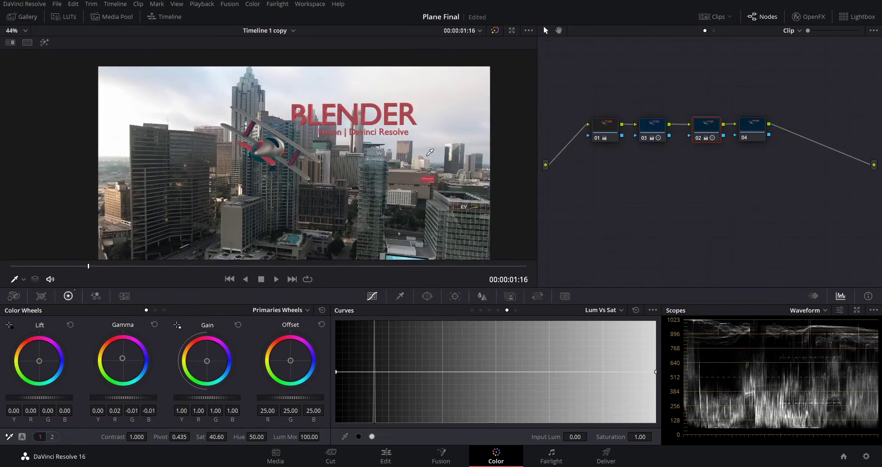
{"action": "scroll", "coordinate": [366, 168], "scroll_direction": "up", "scroll_amount": 6}
{"action": "middle_click_drag", "start_coordinate": [475, 77], "coordinate": [291, 147]}
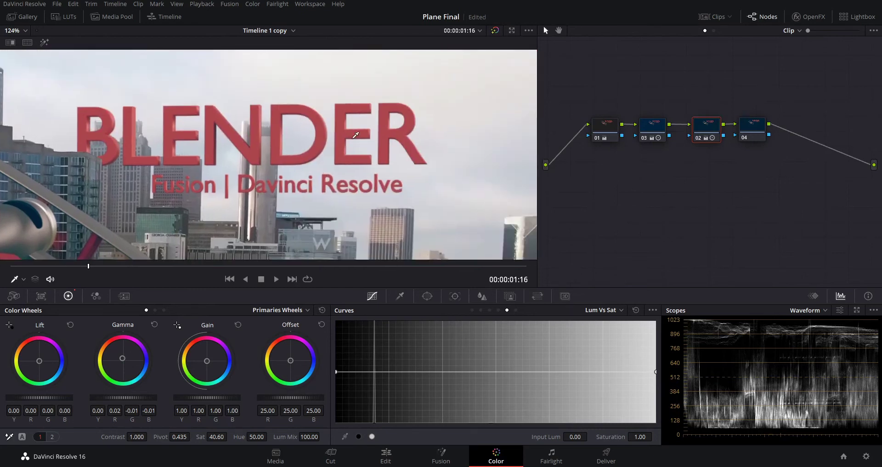
{"action": "middle_click_drag", "start_coordinate": [469, 199], "coordinate": [248, 87]}
{"action": "scroll", "coordinate": [248, 87], "scroll_direction": "up", "scroll_amount": 3}
{"action": "middle_click_drag", "start_coordinate": [274, 224], "coordinate": [282, 144]}
{"action": "scroll", "coordinate": [281, 145], "scroll_direction": "up", "scroll_amount": 2}
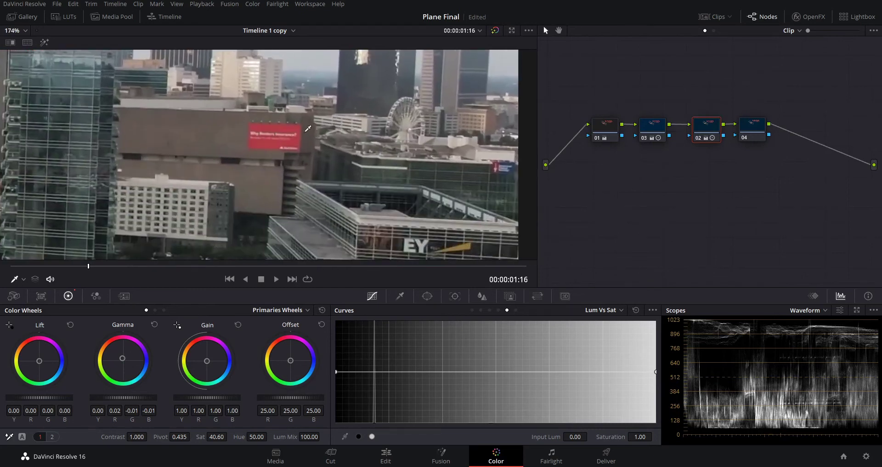
{"action": "scroll", "coordinate": [307, 130], "scroll_direction": "down", "scroll_amount": 7}
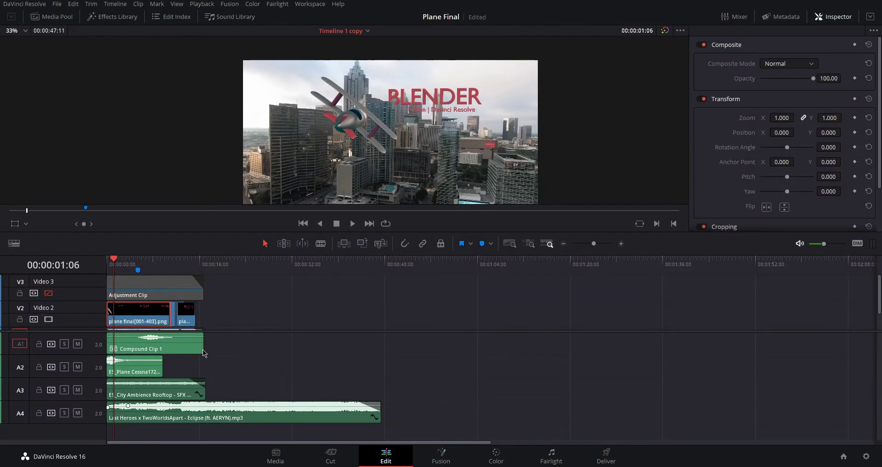
Step: Select the Adjustment Clip on Video 3, move the playhead to 00:00:08:11, and show its three-node grade on the Color page
{"action": "left_click", "coordinate": [132, 284]}
{"action": "left_click", "coordinate": [155, 263]}
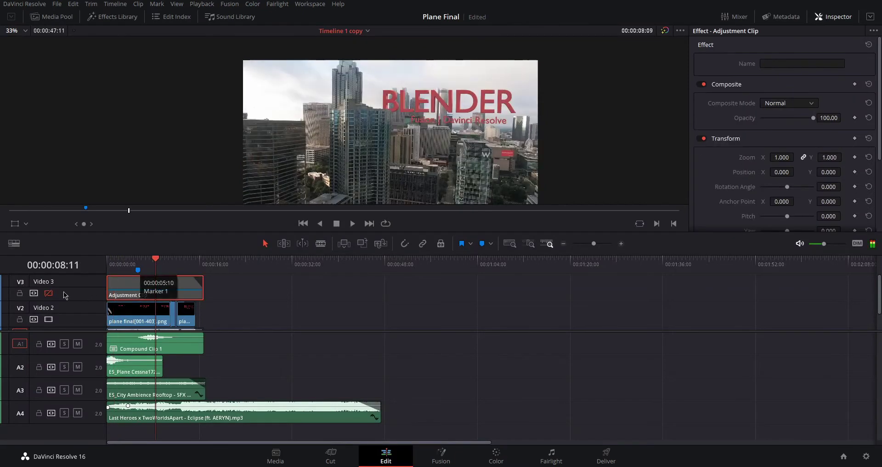
{"action": "key", "text": "shift+6"}
{"action": "left_click_drag", "start_coordinate": [566, 130], "coordinate": [749, 226]}
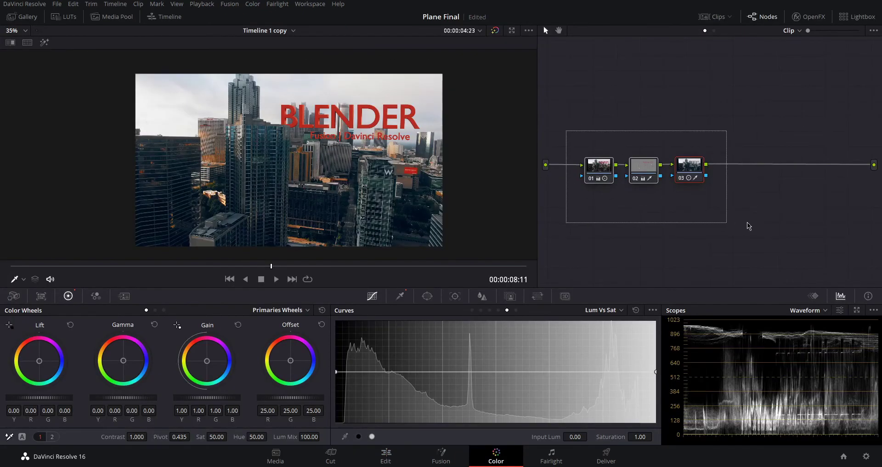
Step: Toggle nodes 01 and 02 of the adjustment clip's grade off and on to compare their effect
{"action": "left_click", "coordinate": [589, 180]}
{"action": "left_click", "coordinate": [590, 181]}
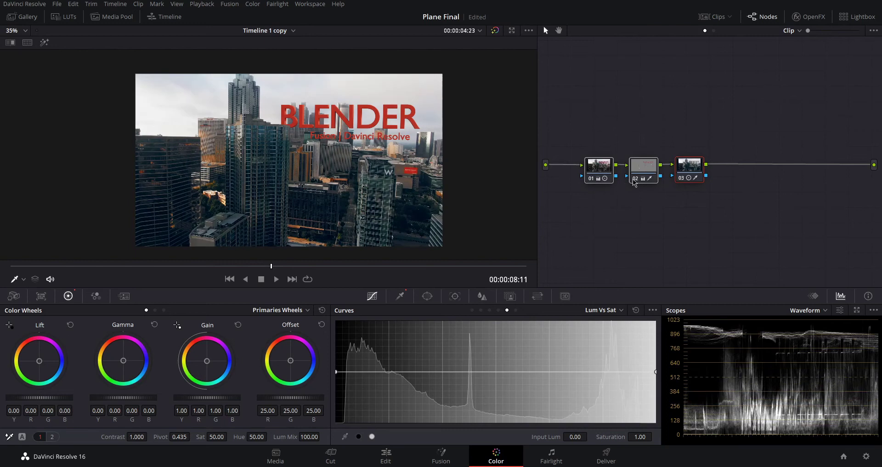
{"action": "left_click", "coordinate": [634, 179]}
{"action": "left_click", "coordinate": [636, 179]}
Step: Examine the graded buildings up close and toggle node 03 off and on to compare its effect
{"action": "scroll", "coordinate": [268, 155], "scroll_direction": "up", "scroll_amount": 5}
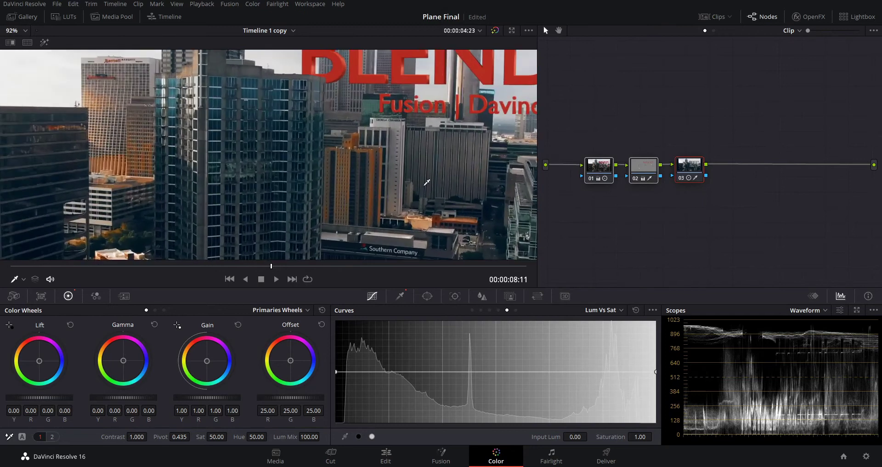
{"action": "scroll", "coordinate": [347, 165], "scroll_direction": "down", "scroll_amount": 3}
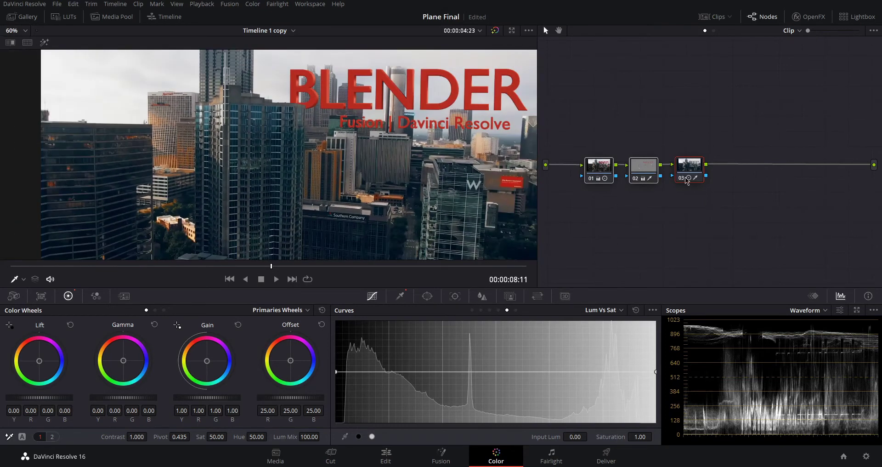
{"action": "left_click", "coordinate": [682, 179]}
{"action": "left_click", "coordinate": [682, 179]}
{"action": "scroll", "coordinate": [496, 179], "scroll_direction": "down", "scroll_amount": 5}
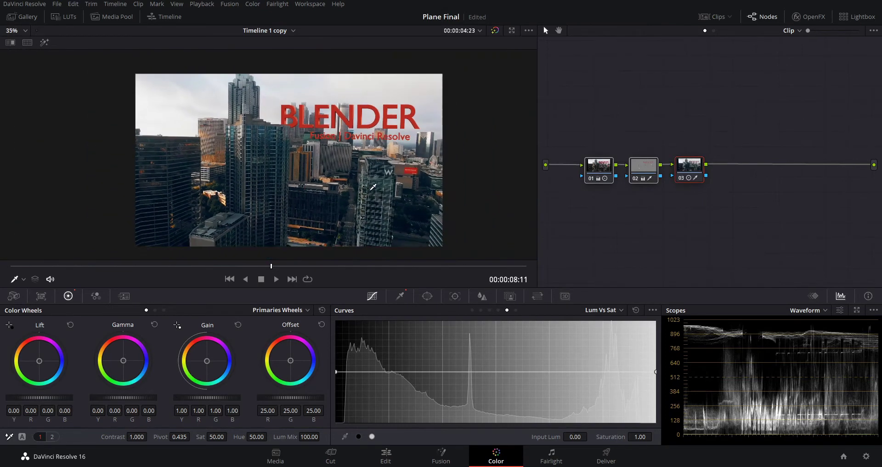
Step: Toggle the adjustment grade's node 01 off and on again, and scrub through the graded shot to about 00:00:06:20
{"action": "left_click", "coordinate": [592, 179]}
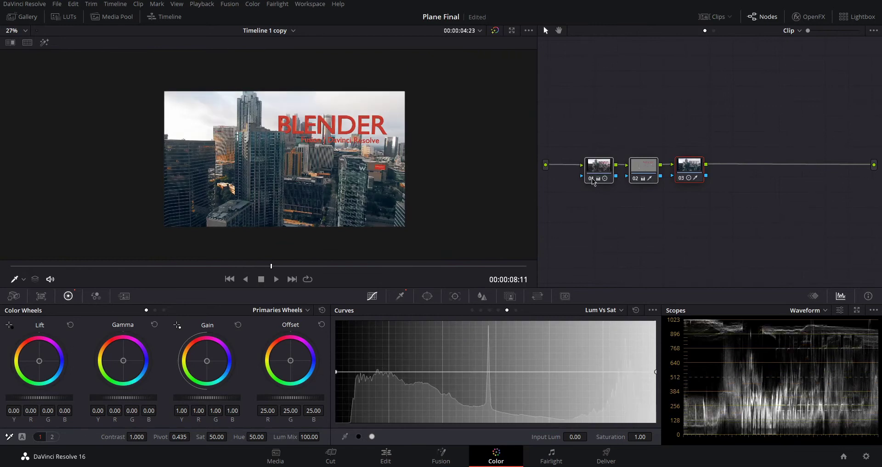
{"action": "left_click", "coordinate": [592, 180]}
{"action": "left_click", "coordinate": [592, 179]}
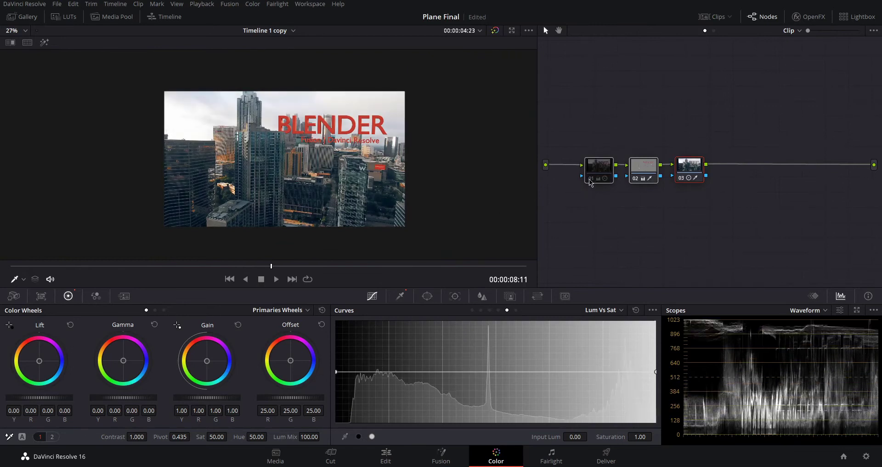
{"action": "left_click", "coordinate": [591, 179]}
{"action": "left_click_drag", "start_coordinate": [20, 268], "coordinate": [223, 253]}
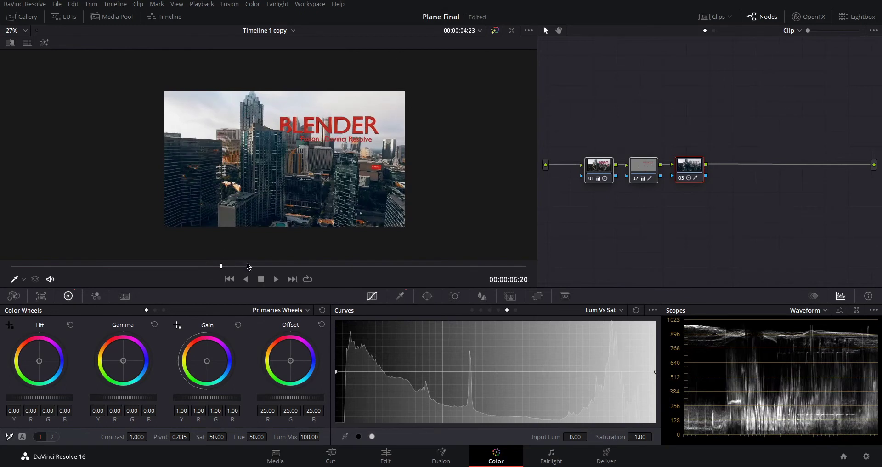